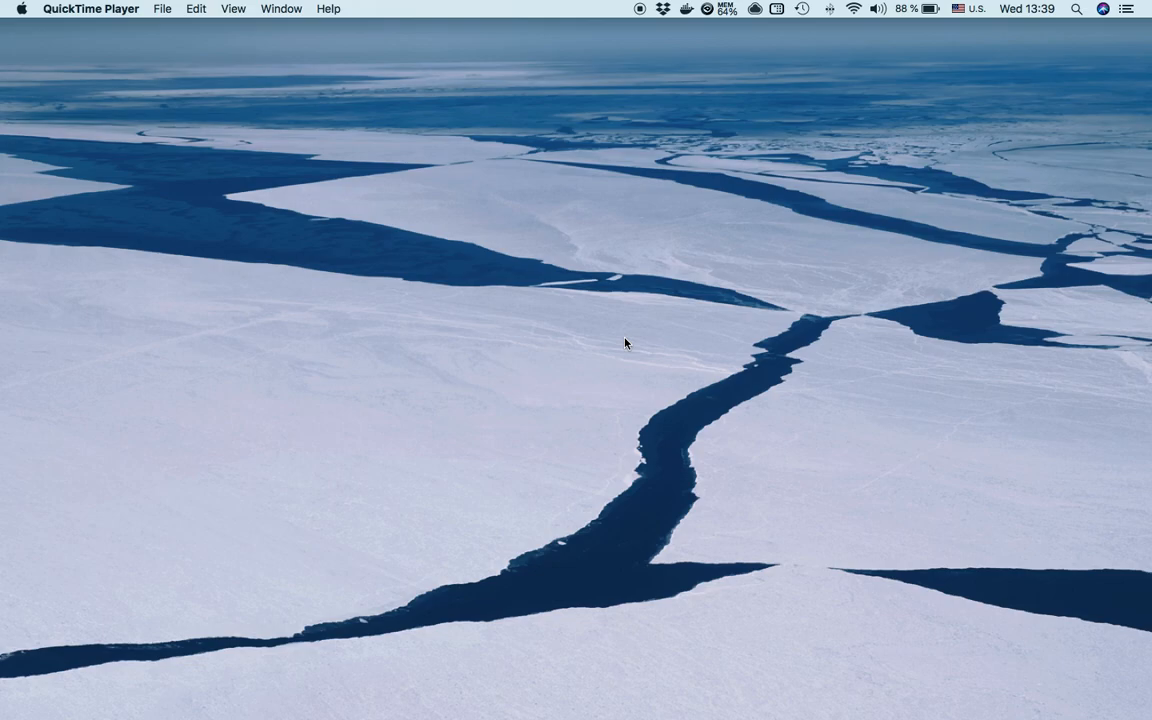
- Bring up Spotlight search and clear the previous query to look for Disk Utility
{"action": "key", "text": "super+space"}
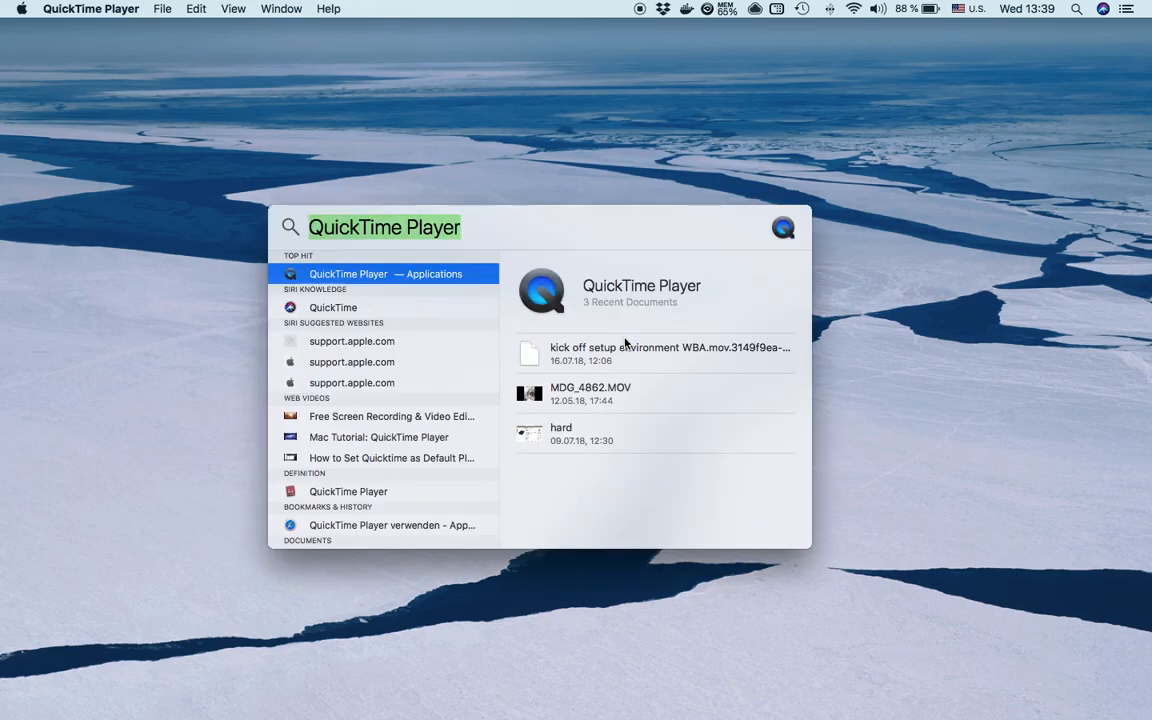
{"action": "type", "text": "q"}
{"action": "key", "text": "BackSpace"}
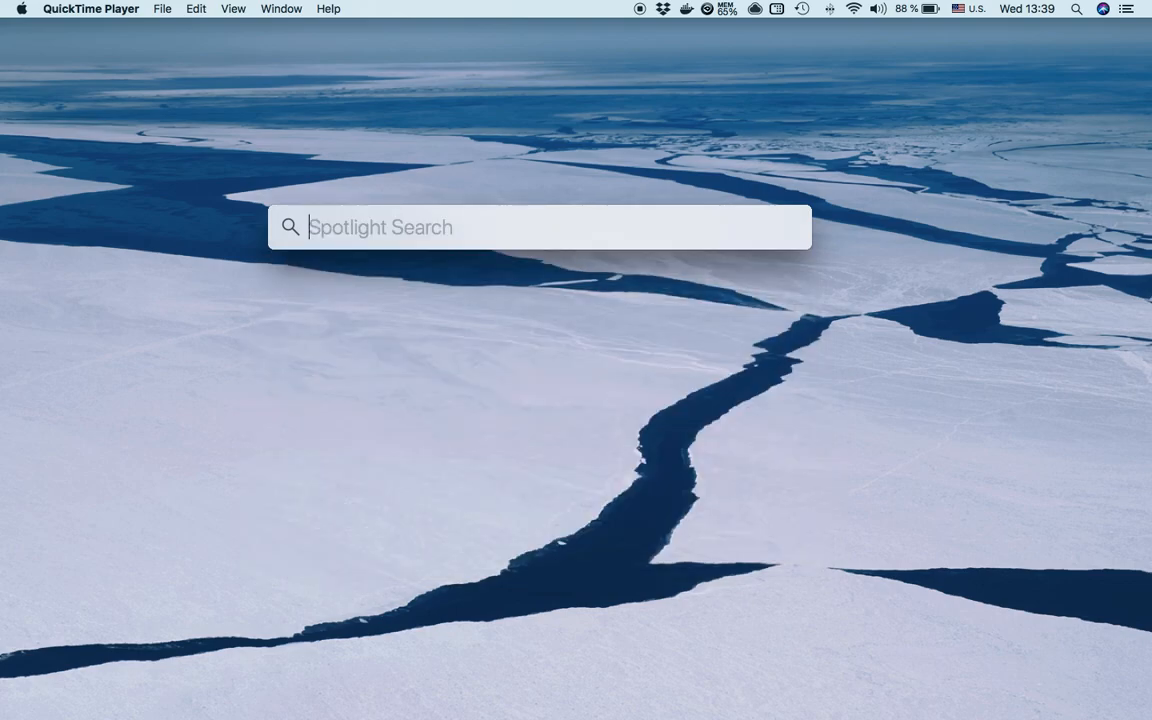
{"action": "type", "text": "di"}
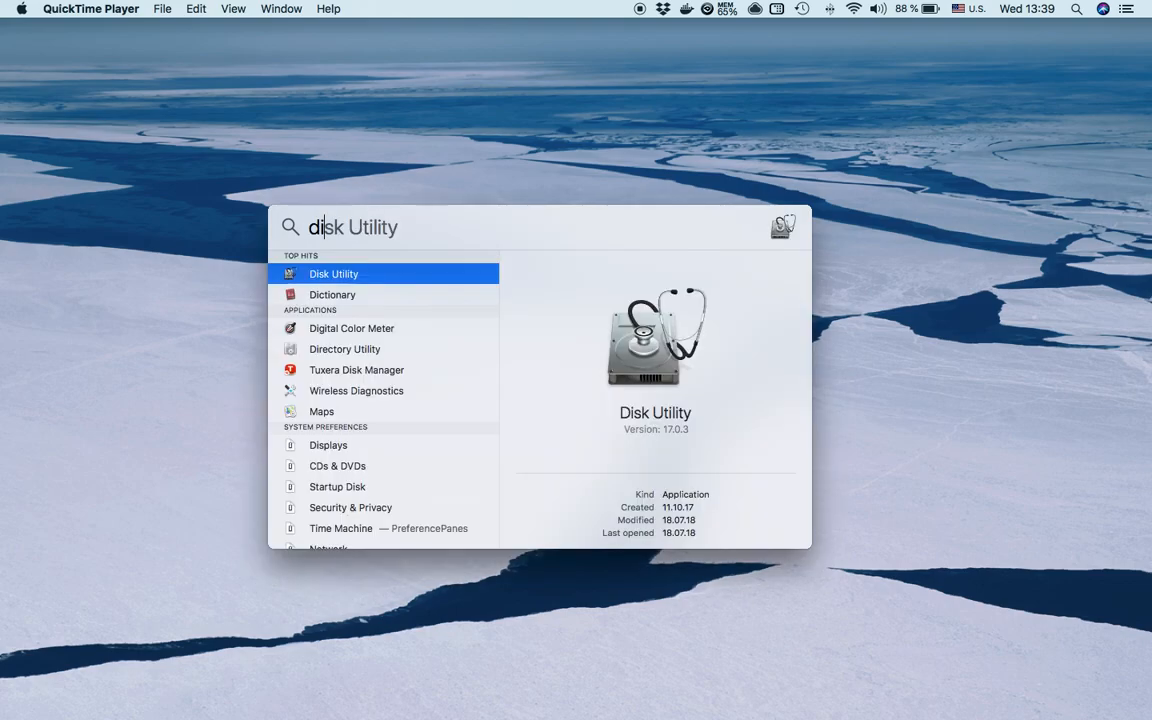
- Launch Disk Utility and start erasing the TOSHIBA external drive, checking the partition scheme list
{"action": "key", "text": "Return"}
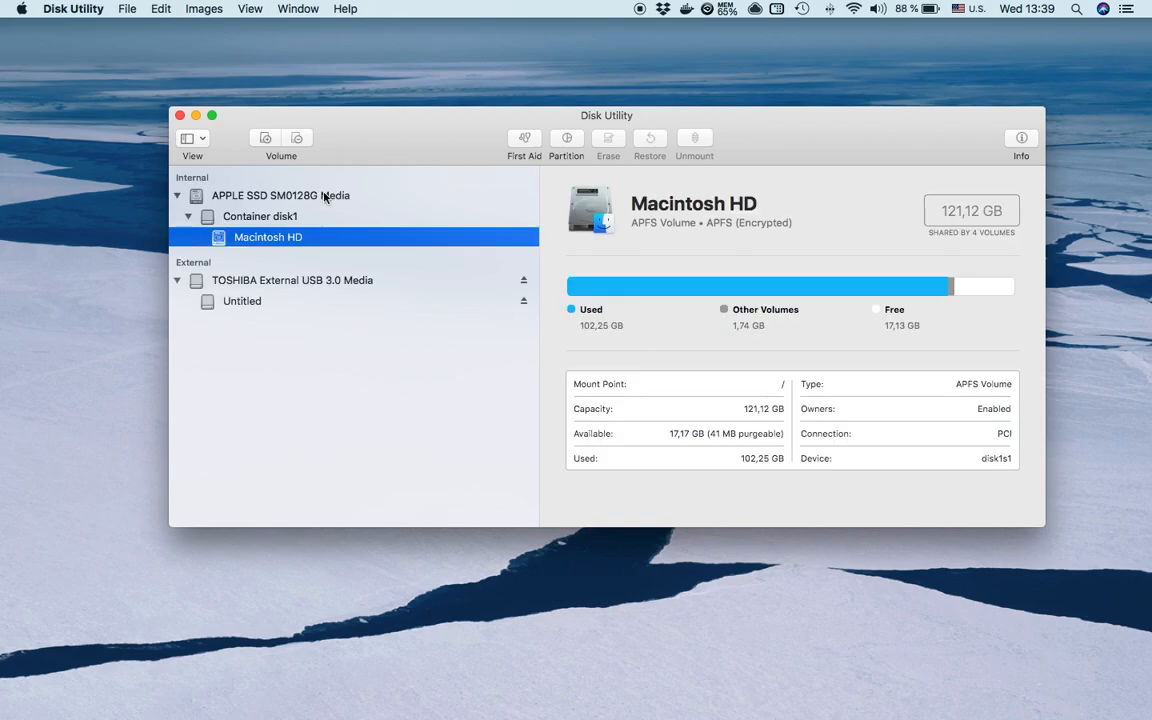
{"action": "left_click", "coordinate": [290, 282]}
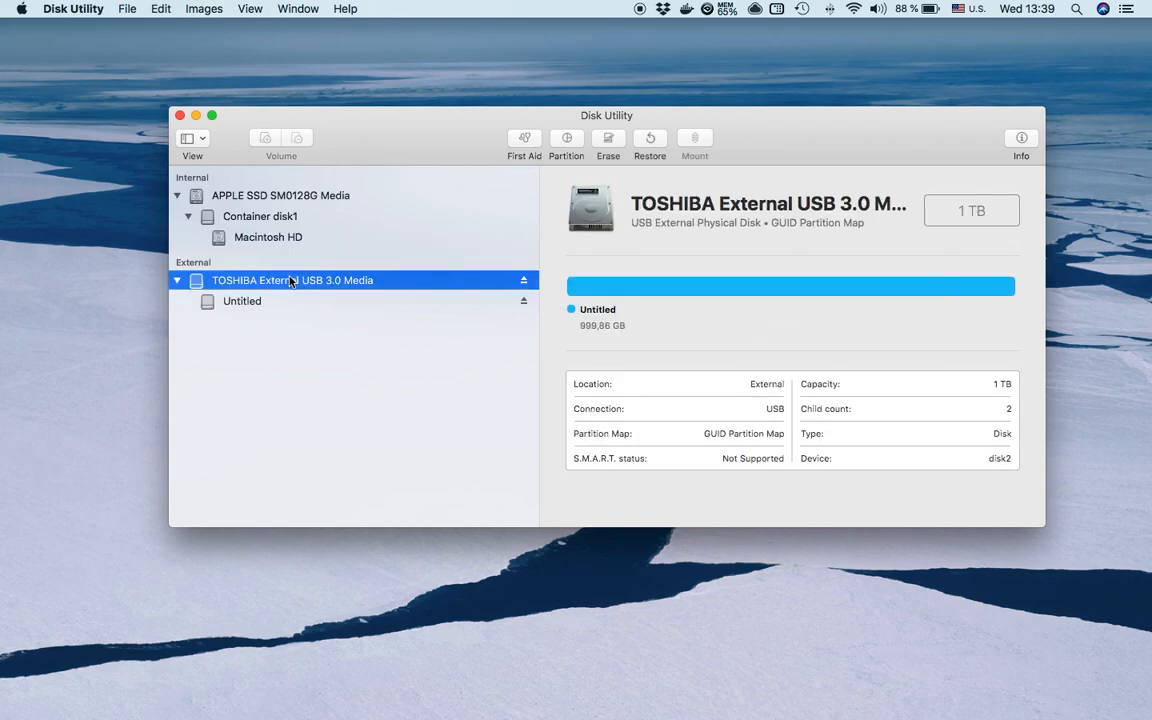
{"action": "right_click", "coordinate": [355, 284]}
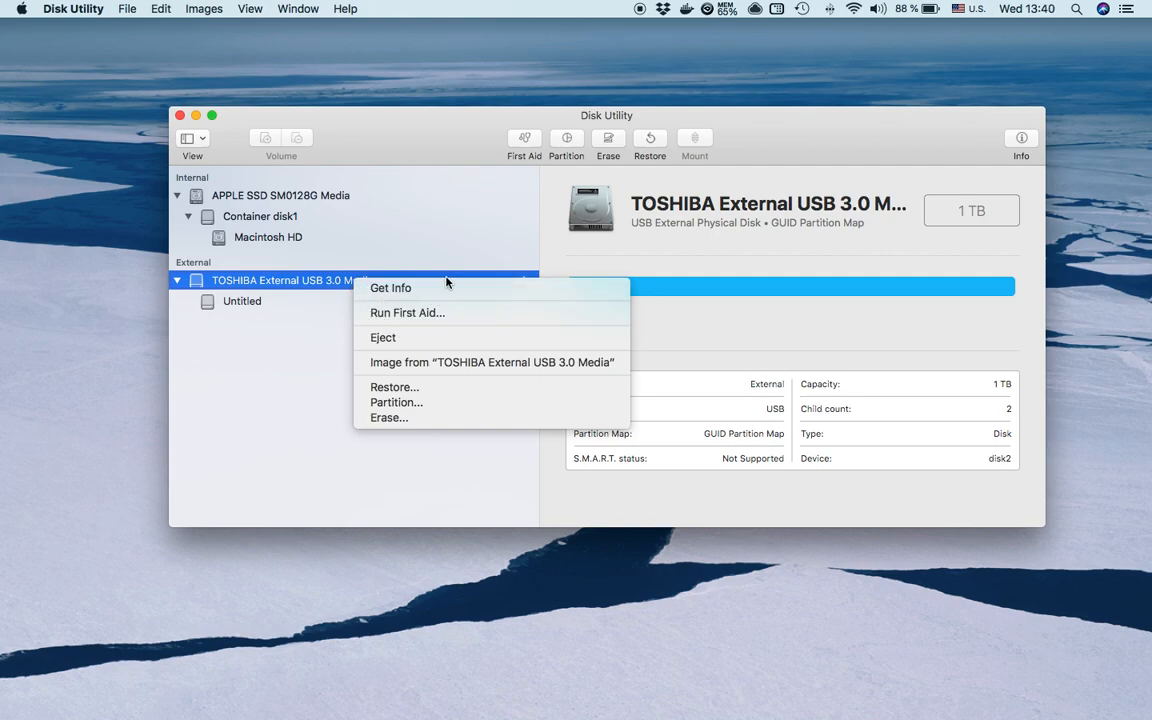
{"action": "left_click", "coordinate": [614, 141]}
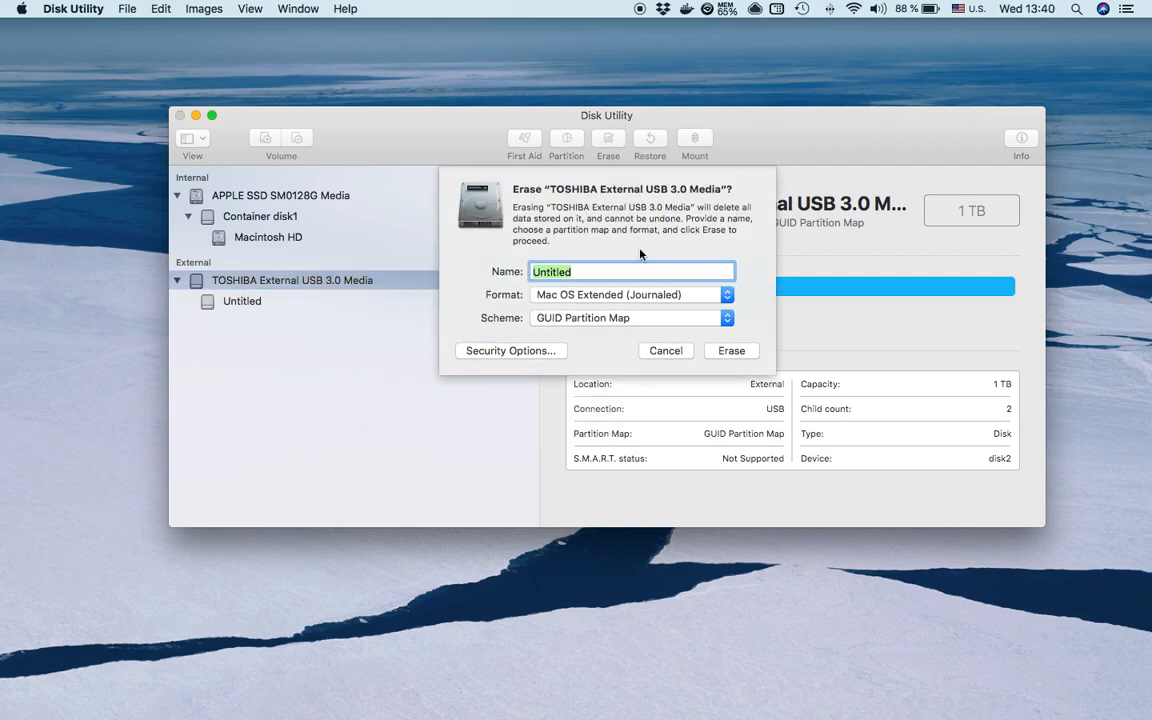
{"action": "left_click", "coordinate": [695, 318]}
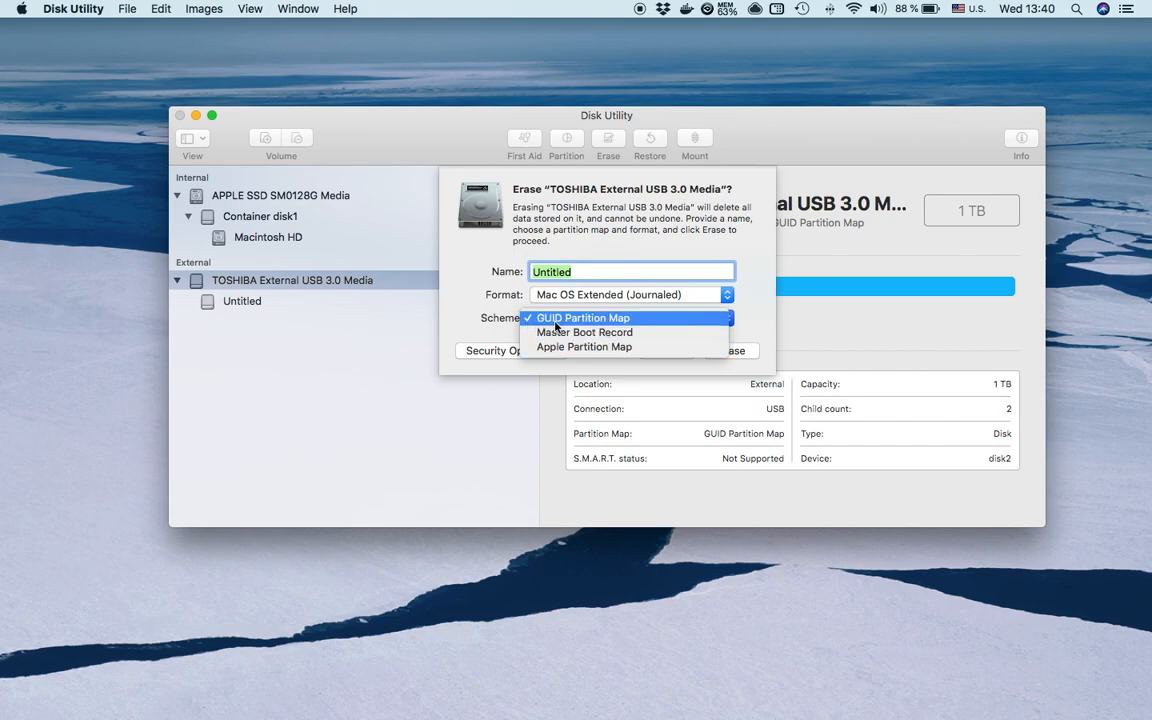
- Keep GUID Partition Map, name the volume Aprin, format Mac OS Extended (Journaled, Encrypted)
{"action": "left_click", "coordinate": [597, 320]}
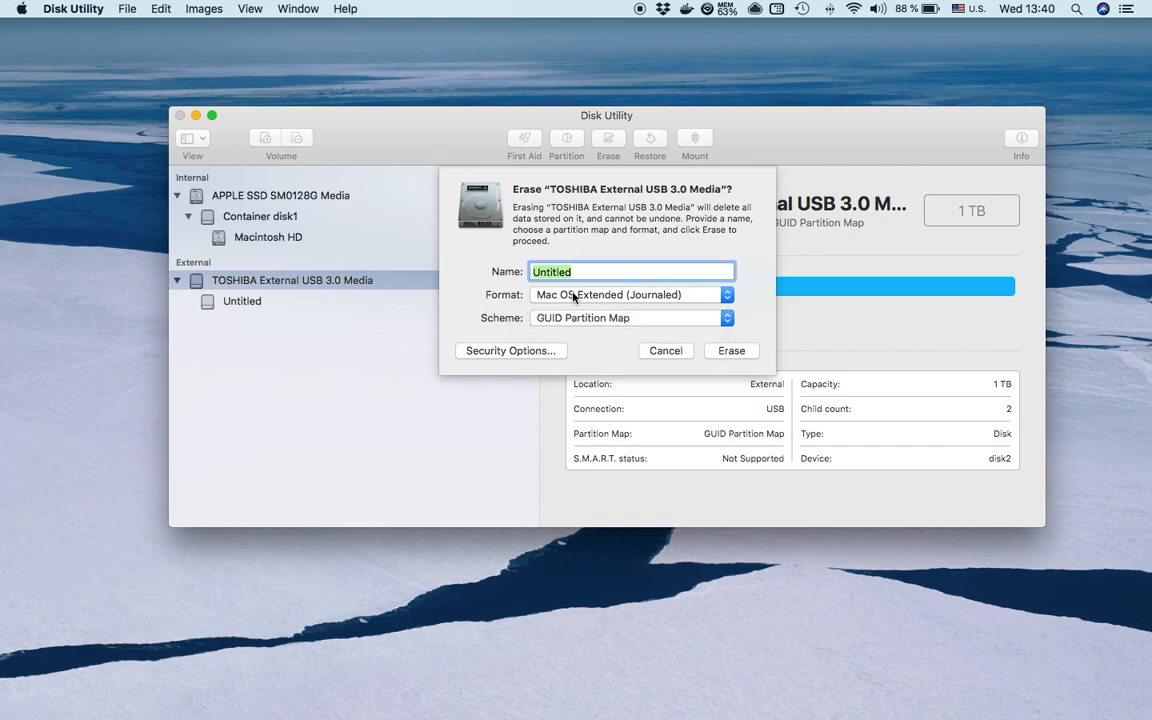
{"action": "type", "text": "A"}
{"action": "type", "text": "prin"}
{"action": "left_click", "coordinate": [727, 296]}
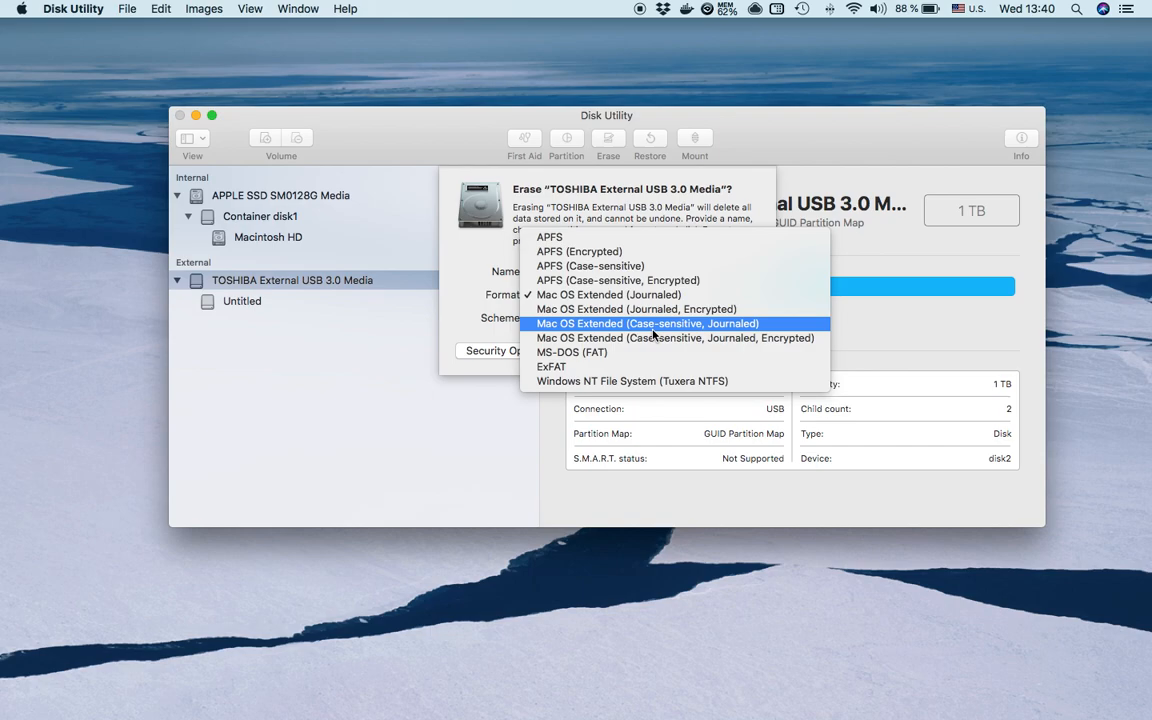
{"action": "left_click", "coordinate": [712, 313]}
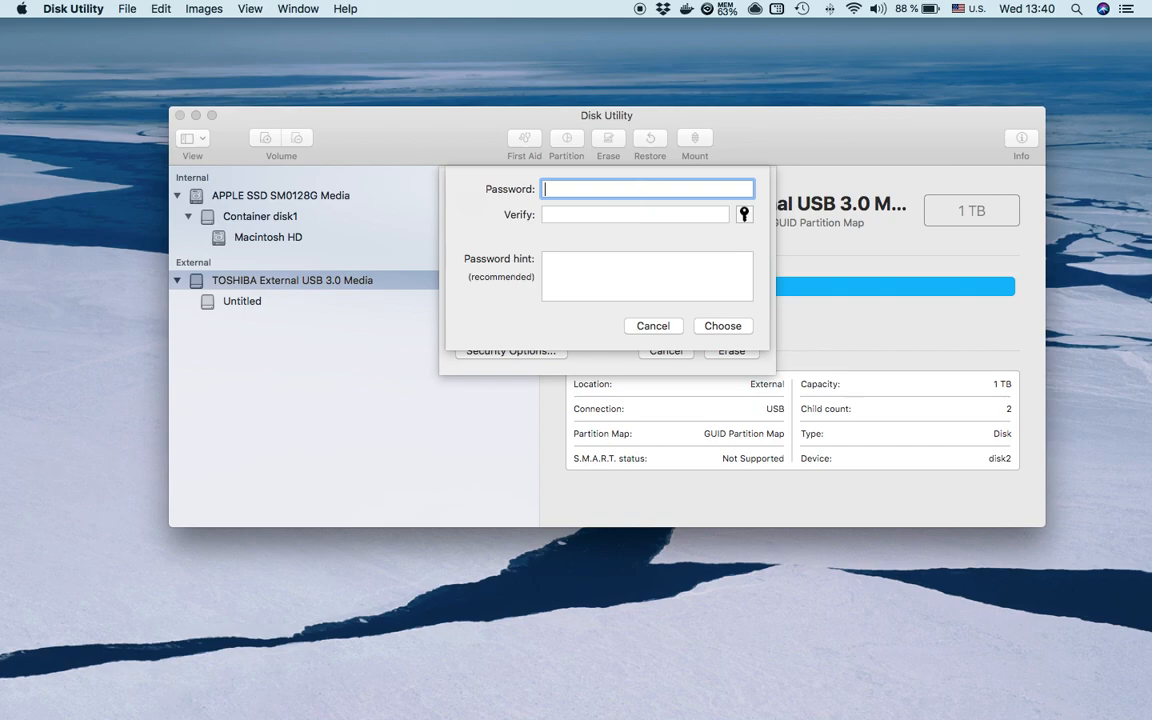
{"action": "type", "text": "password"}
- Clear the mistyped password and stray verification character to start over
{"action": "key", "text": "Tab"}
{"action": "type", "text": "p"}
{"action": "key", "text": "shift+Tab"}
{"action": "type", "text": "pa"}
{"action": "type", "text": "ssww"}
{"action": "left_click_drag", "start_coordinate": [609, 193], "coordinate": [489, 188]}
{"action": "key", "text": "BackSpace"}
{"action": "left_click", "coordinate": [578, 218]}
{"action": "key", "text": "BackSpace"}
{"action": "left_click", "coordinate": [571, 188]}
- Enter the matching password and verification, add the hint 'U know', and confirm
{"action": "left_click", "coordinate": [591, 212]}
{"action": "type", "text": "password"}
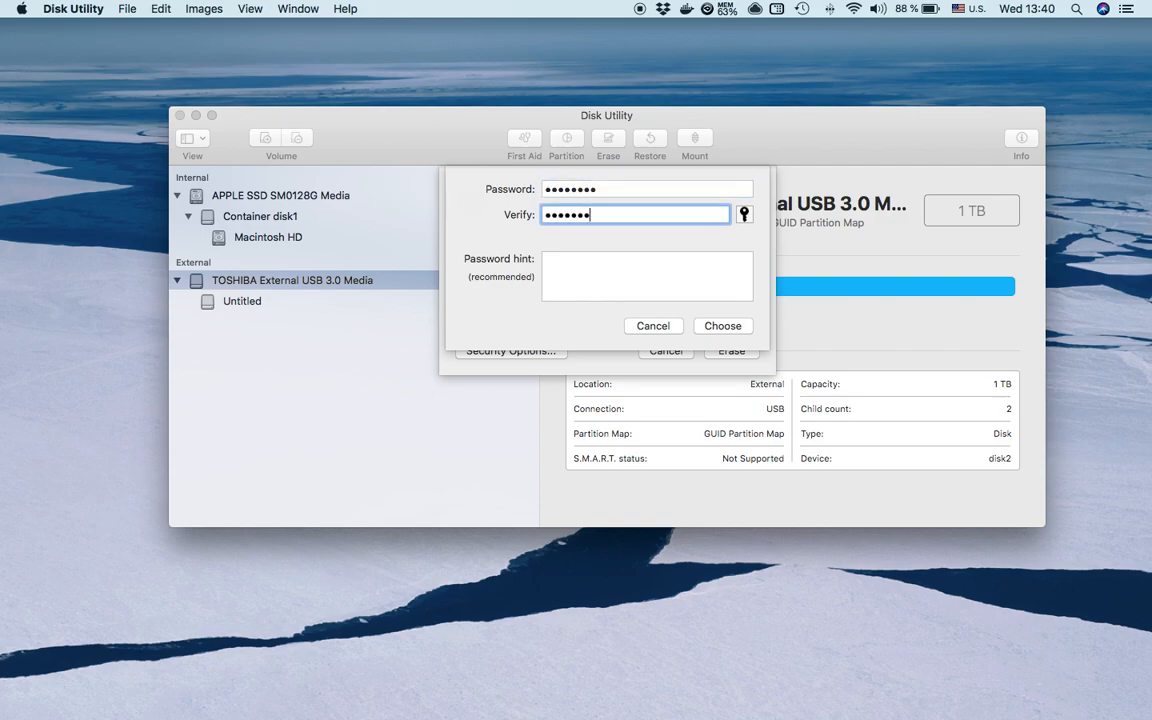
{"action": "type", "text": "1"}
{"action": "left_click", "coordinate": [647, 287]}
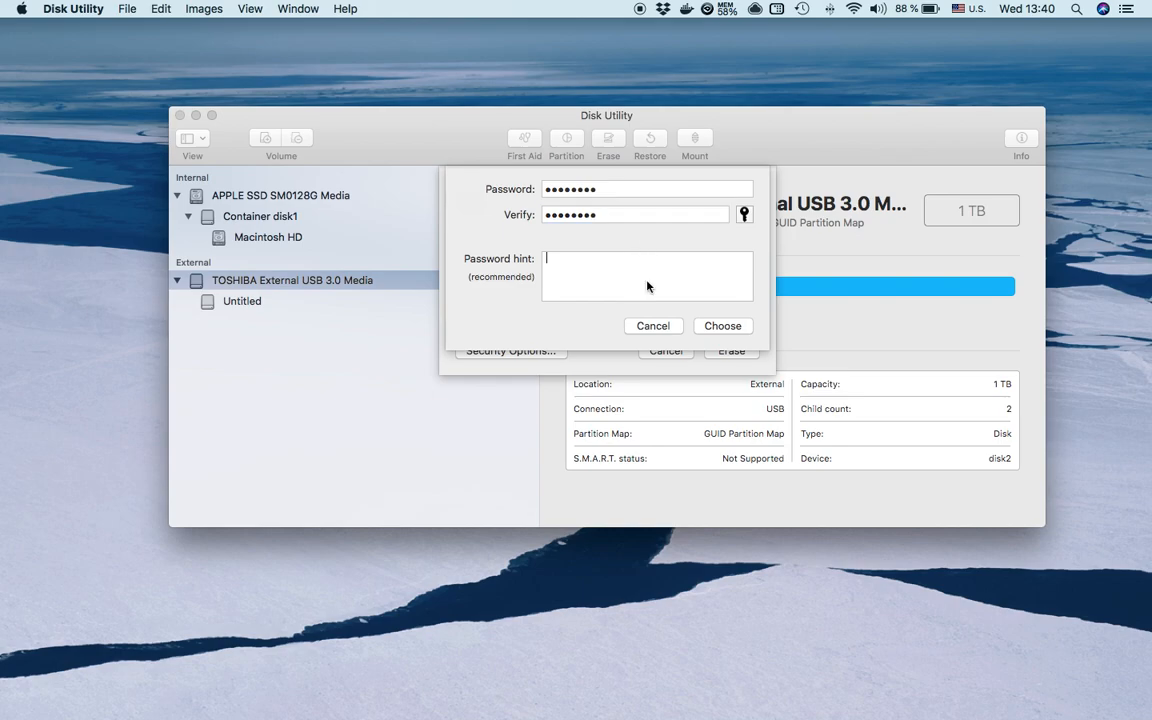
{"action": "type", "text": "ykno"}
{"action": "type", "text": "w"}
{"action": "left_click", "coordinate": [722, 326]}
- Erase the TOSHIBA drive into the encrypted Aprin volume, watching the detail log until done
{"action": "left_click", "coordinate": [733, 352]}
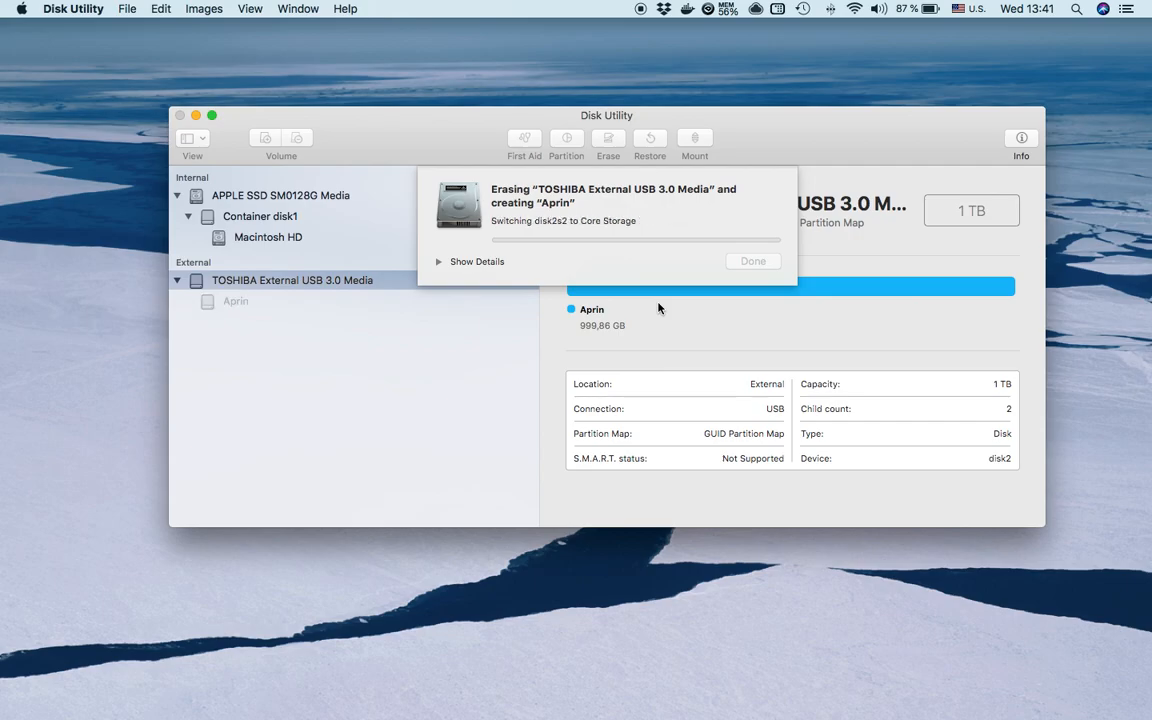
{"action": "left_click", "coordinate": [440, 264]}
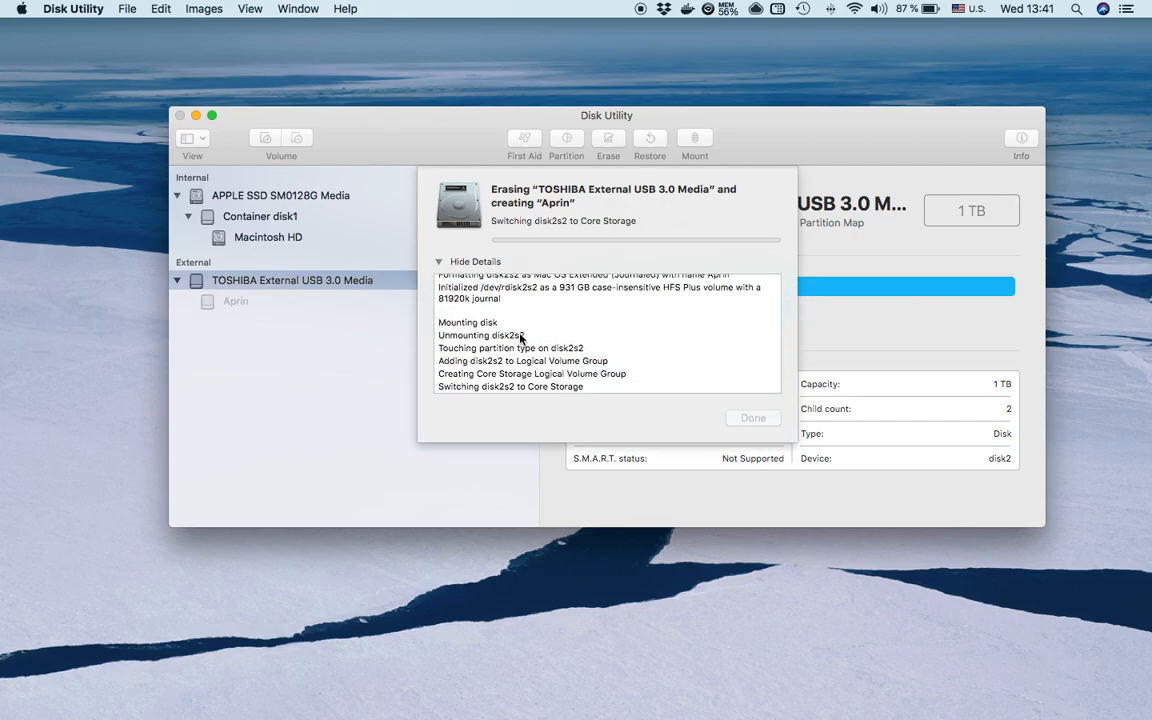
{"action": "scroll", "coordinate": [535, 337], "scroll_direction": "up", "scroll_amount": 2}
{"action": "scroll", "coordinate": [535, 340], "scroll_direction": "up", "scroll_amount": 2}
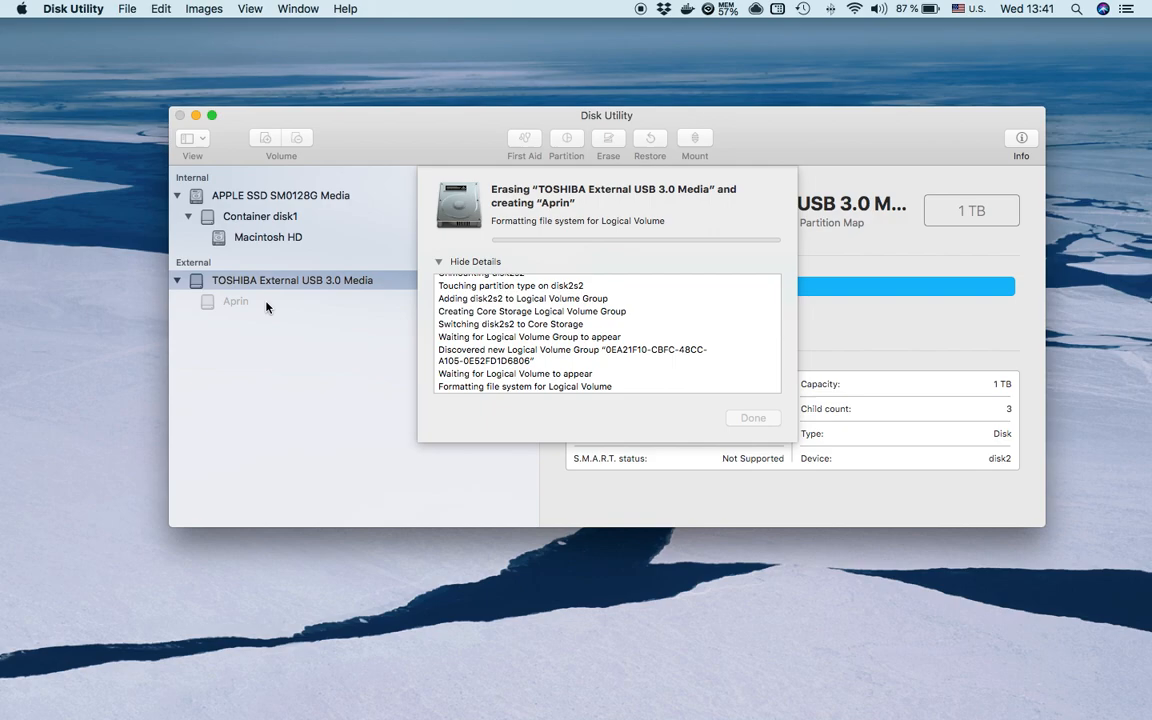
{"action": "left_click", "coordinate": [445, 261]}
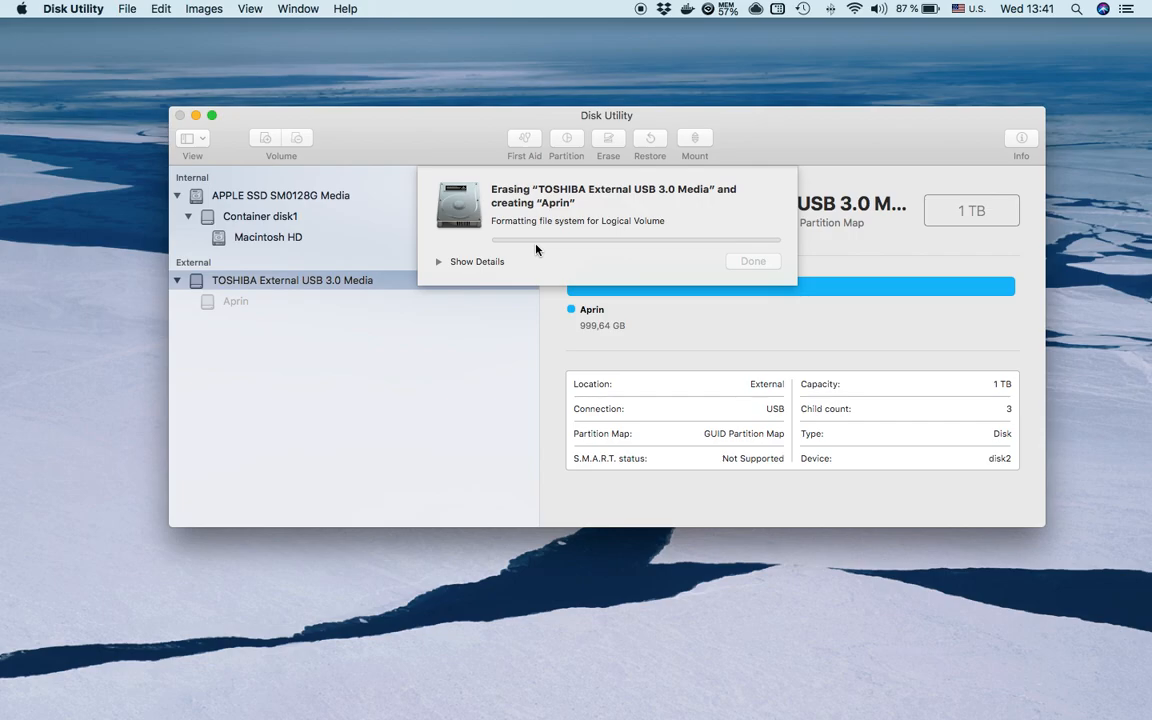
{"action": "left_click", "coordinate": [443, 263]}
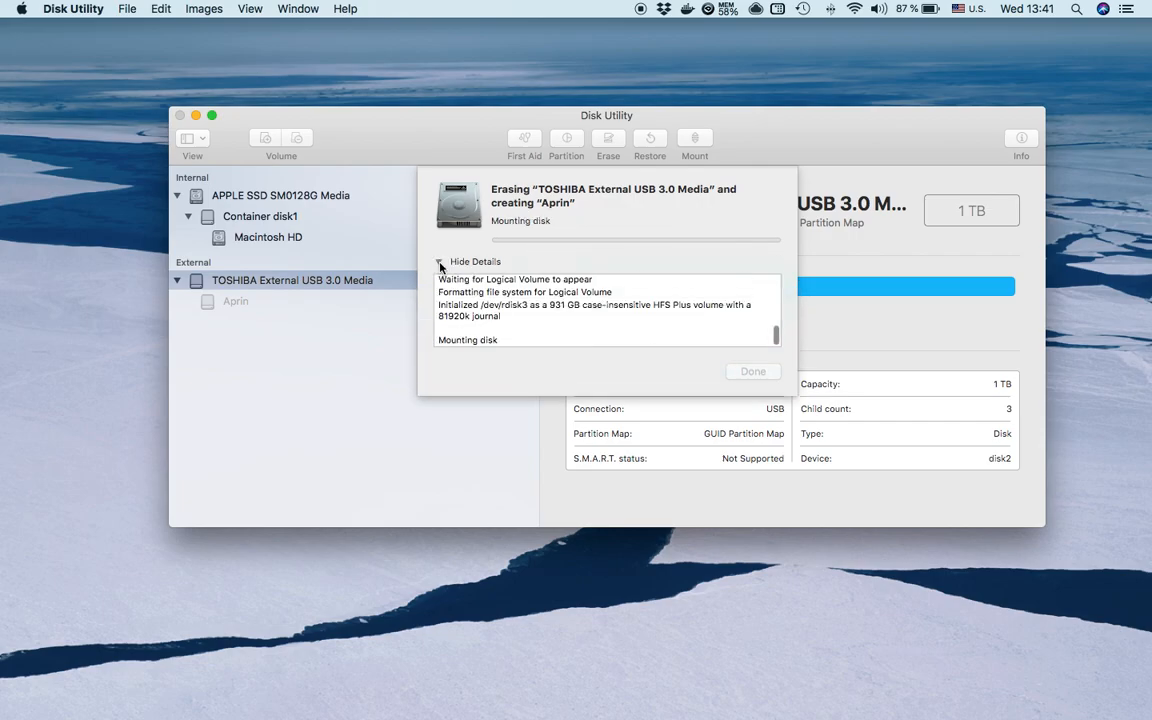
{"action": "scroll", "coordinate": [553, 329], "scroll_direction": "up", "scroll_amount": 3}
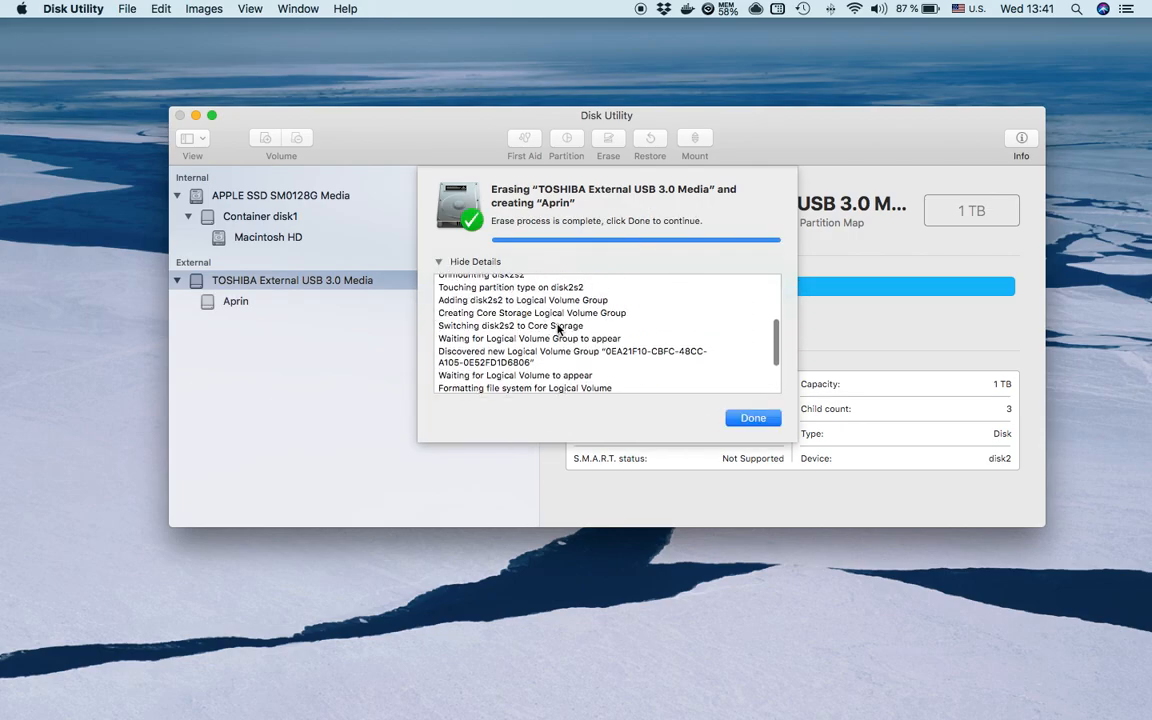
{"action": "left_click", "coordinate": [753, 418]}
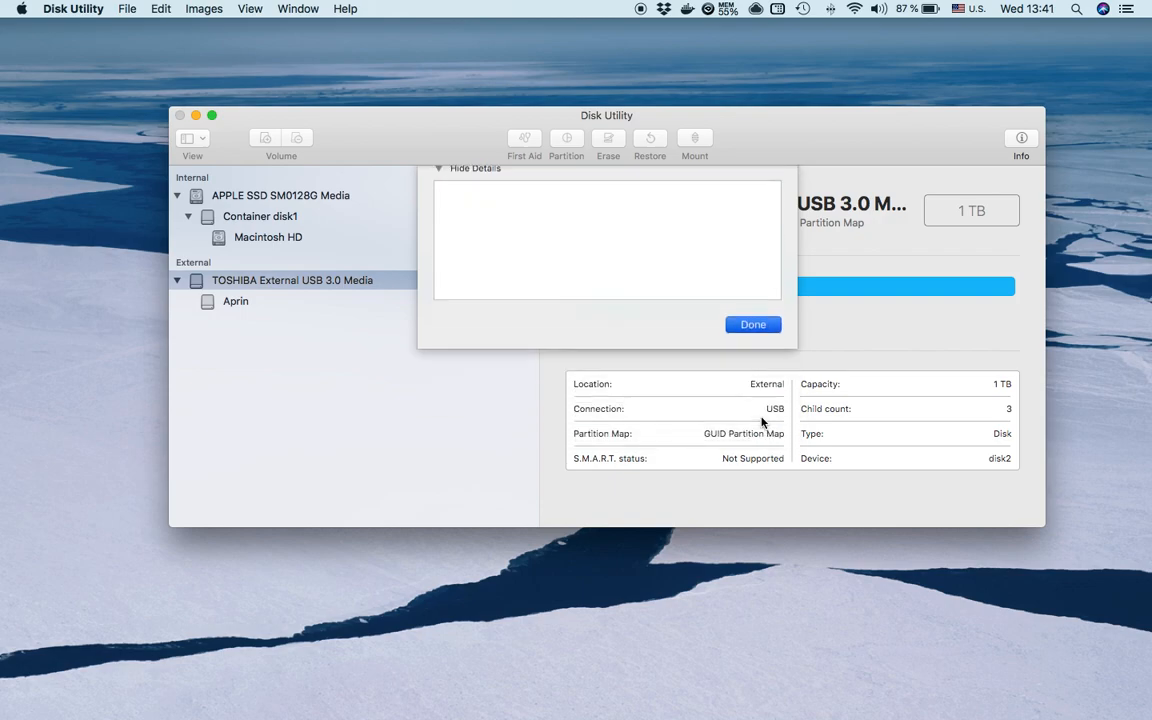
- Review the Aprin volume and TOSHIBA drive details, then close Disk Utility
{"action": "left_click", "coordinate": [177, 281]}
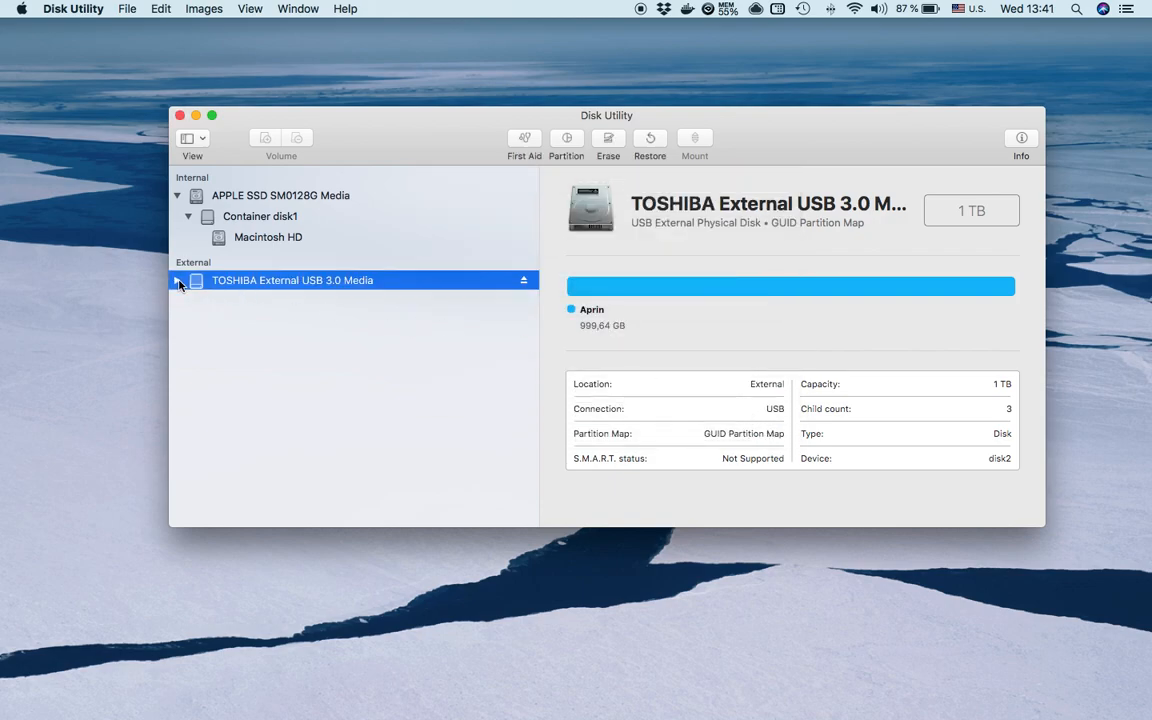
{"action": "left_click", "coordinate": [177, 281]}
{"action": "left_click", "coordinate": [235, 304]}
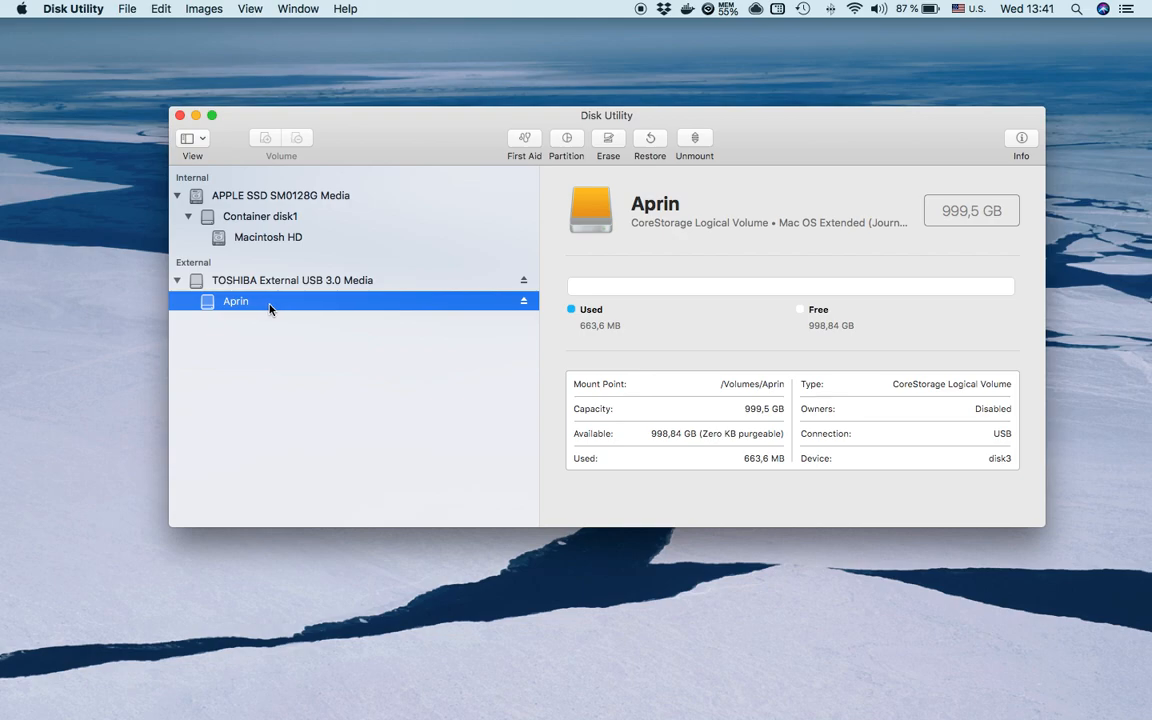
{"action": "left_click", "coordinate": [832, 323]}
{"action": "left_click", "coordinate": [345, 281]}
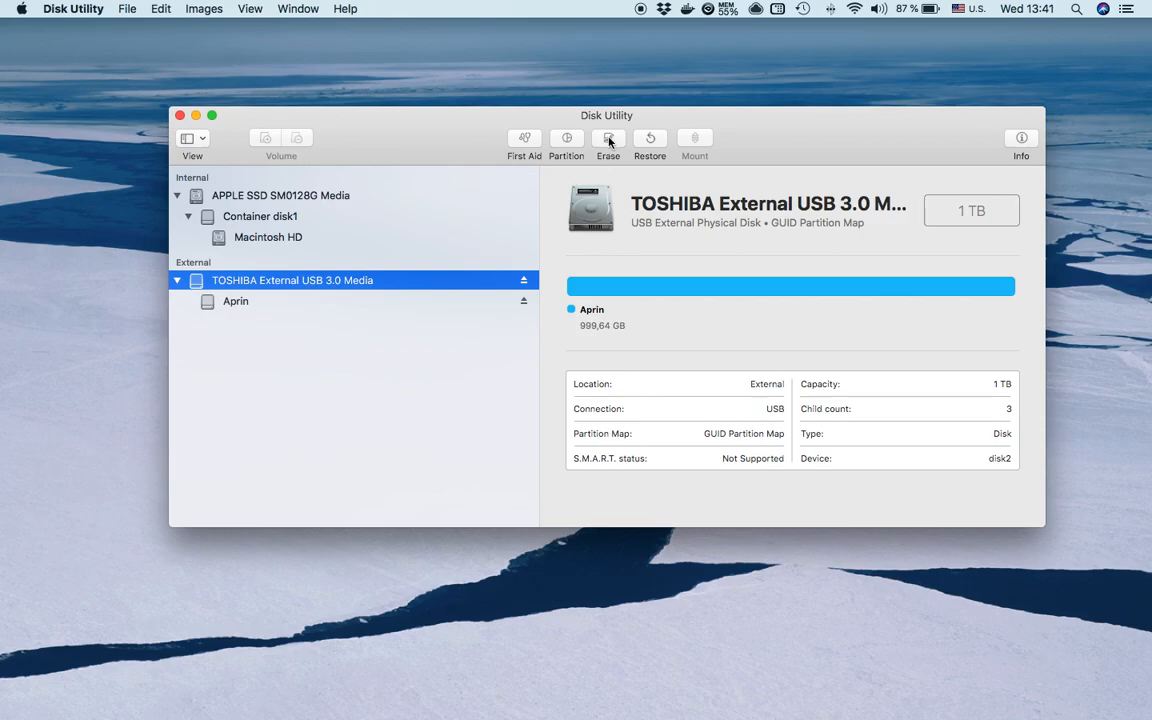
{"action": "left_click", "coordinate": [180, 116]}
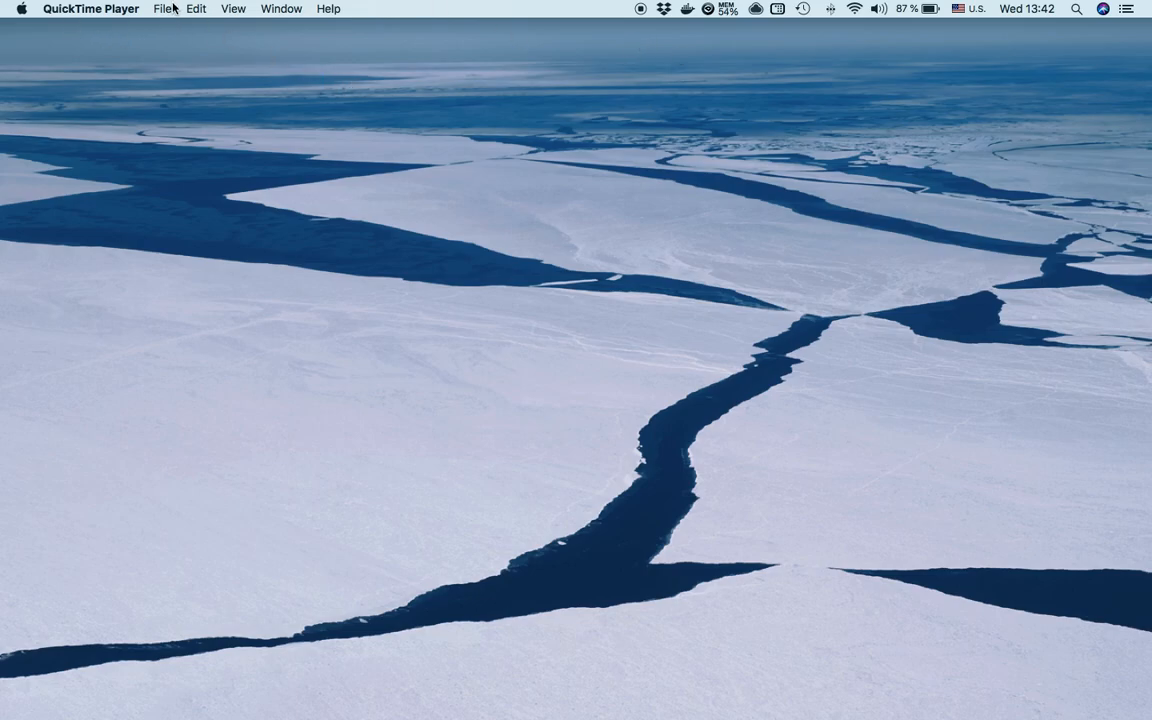
- Launch Finder from Spotlight by searching 'finder'
{"action": "key", "text": "super+space"}
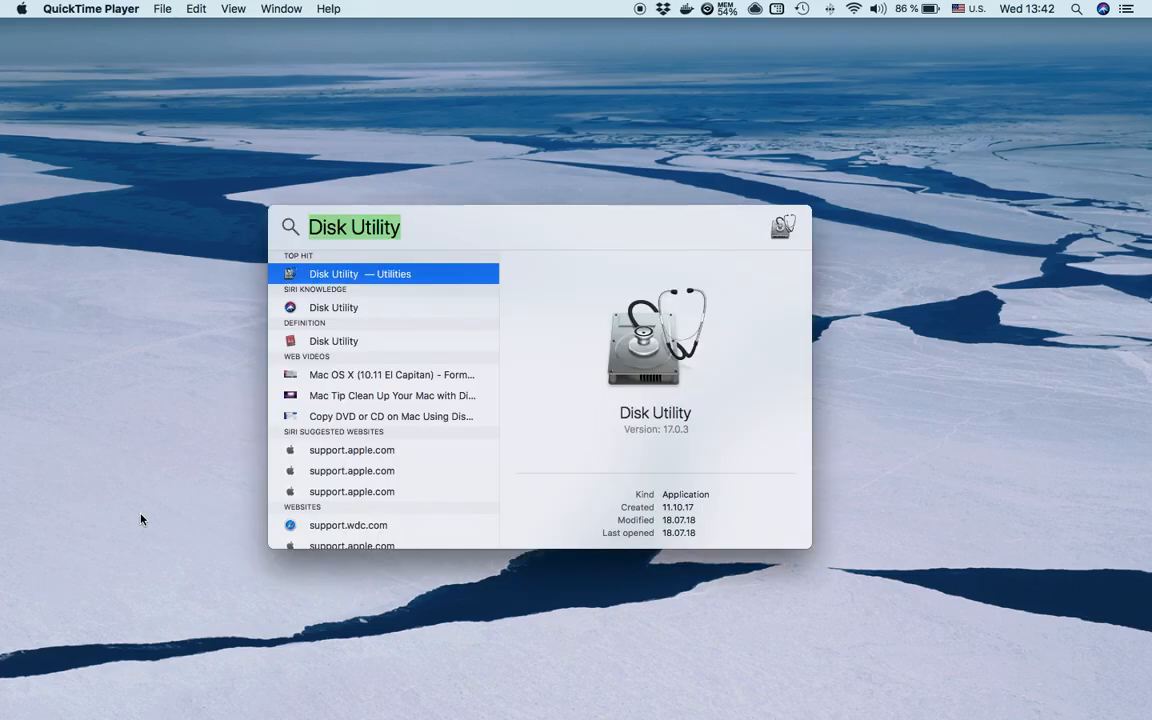
{"action": "type", "text": "fide"}
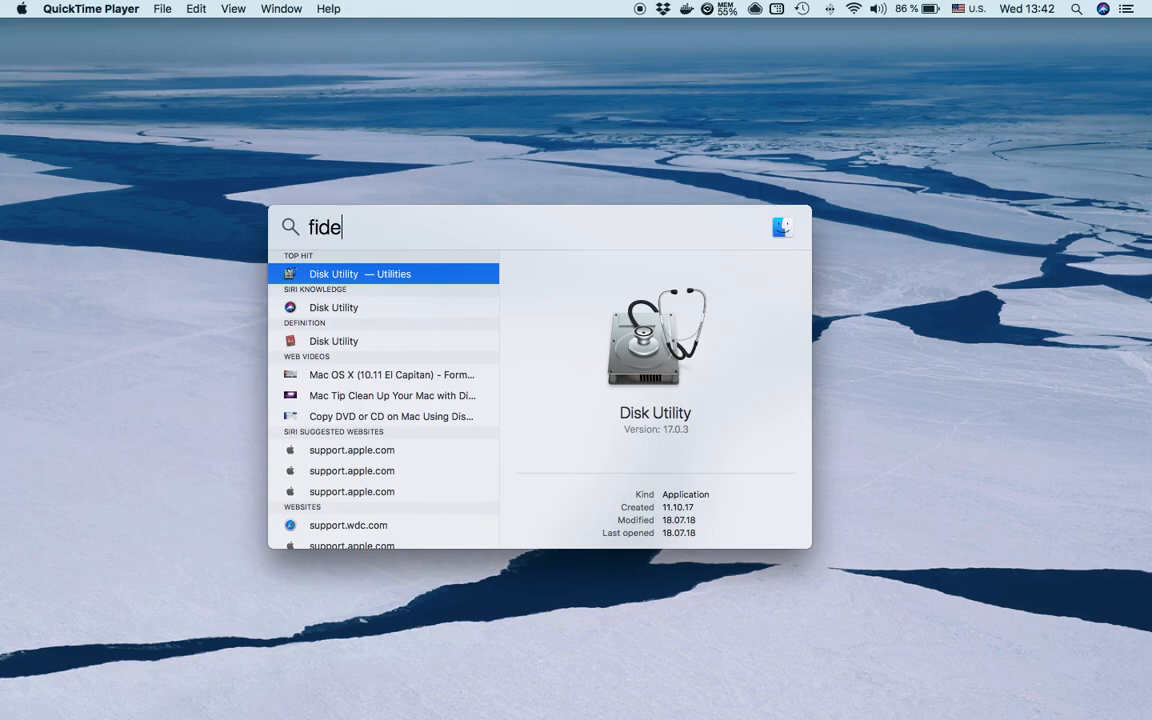
{"action": "type", "text": "r"}
{"action": "key", "text": "BackSpace"}
{"action": "key", "text": "BackSpace"}
{"action": "key", "text": "BackSpace"}
{"action": "type", "text": "nder"}
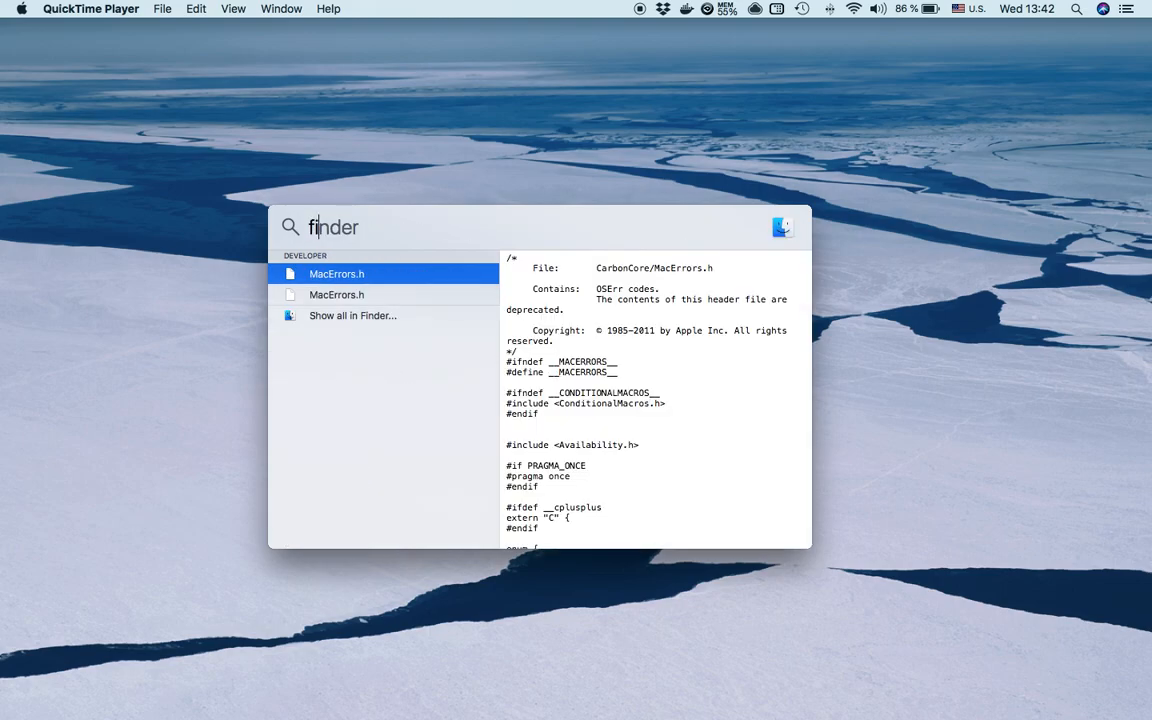
{"action": "key", "text": "Return"}
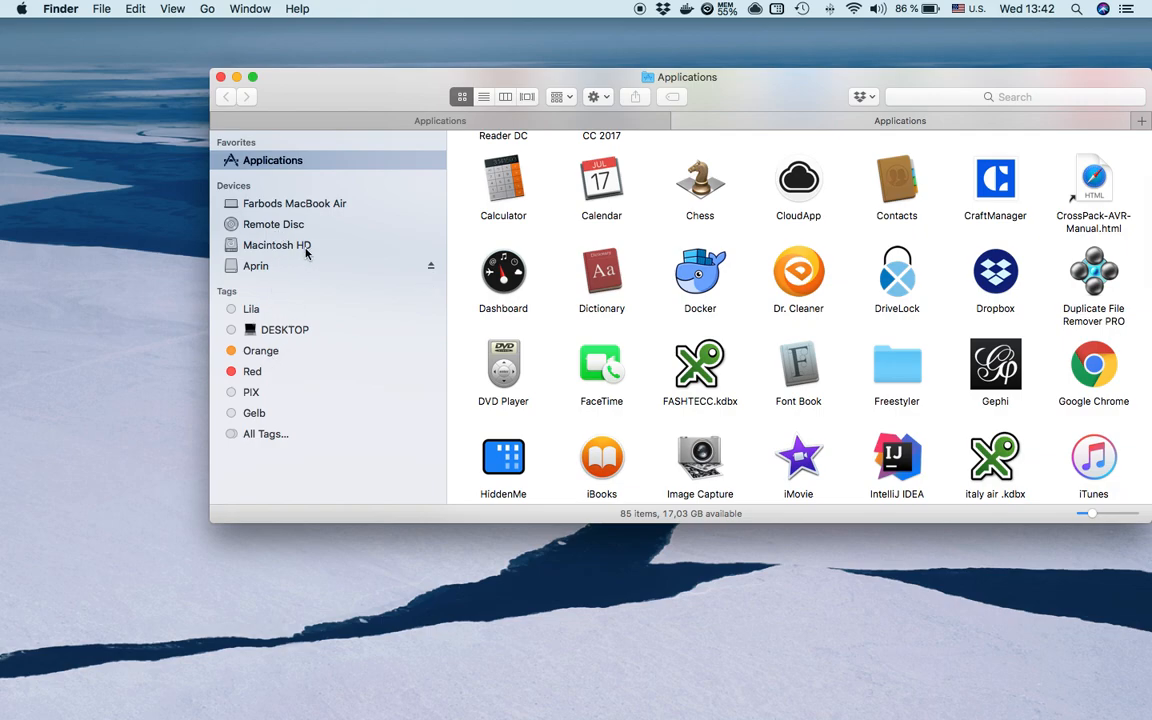
- View the empty Aprin drive, eject it, and close the Finder window
{"action": "left_click", "coordinate": [264, 266]}
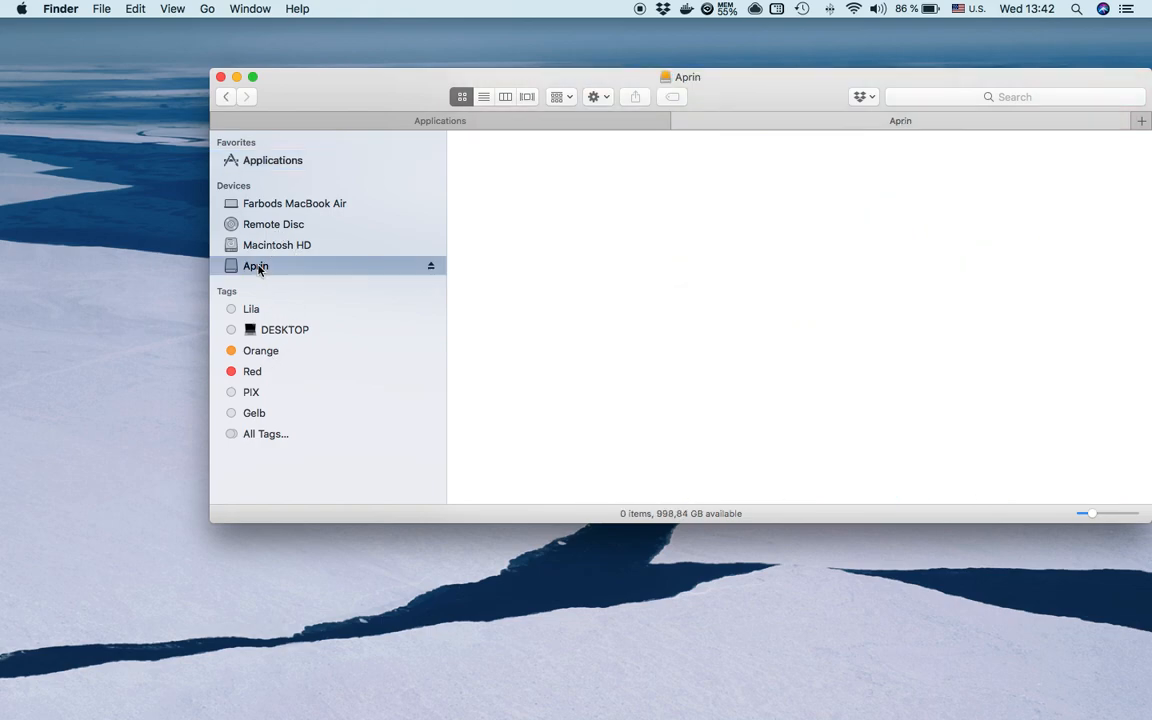
{"action": "right_click", "coordinate": [259, 265]}
{"action": "left_click", "coordinate": [309, 311]}
{"action": "left_click", "coordinate": [220, 76]}
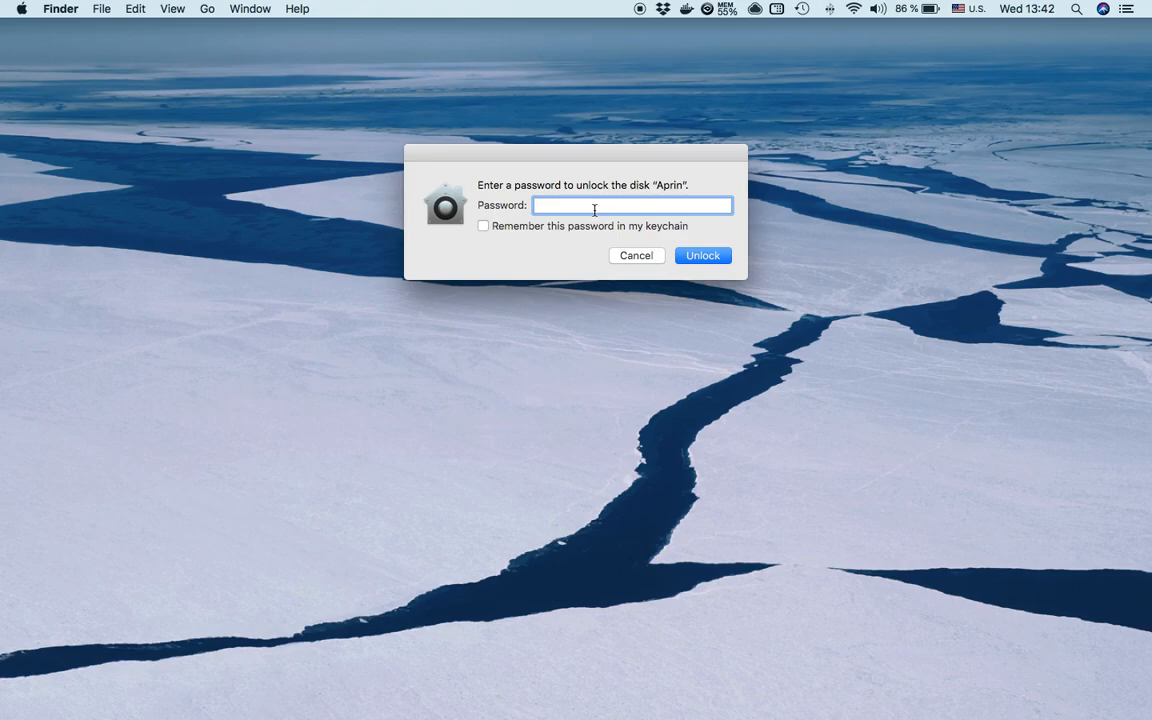
{"action": "type", "text": "********"}
- Unlock the encrypted Aprin disk with its password, retyping after rejected attempts
{"action": "left_click", "coordinate": [703, 256]}
{"action": "key", "text": "BackSpace"}
{"action": "type", "text": "********"}
{"action": "left_click", "coordinate": [708, 258]}
{"action": "key", "text": "BackSpace"}
{"action": "type", "text": "********"}
{"action": "left_click", "coordinate": [716, 256]}
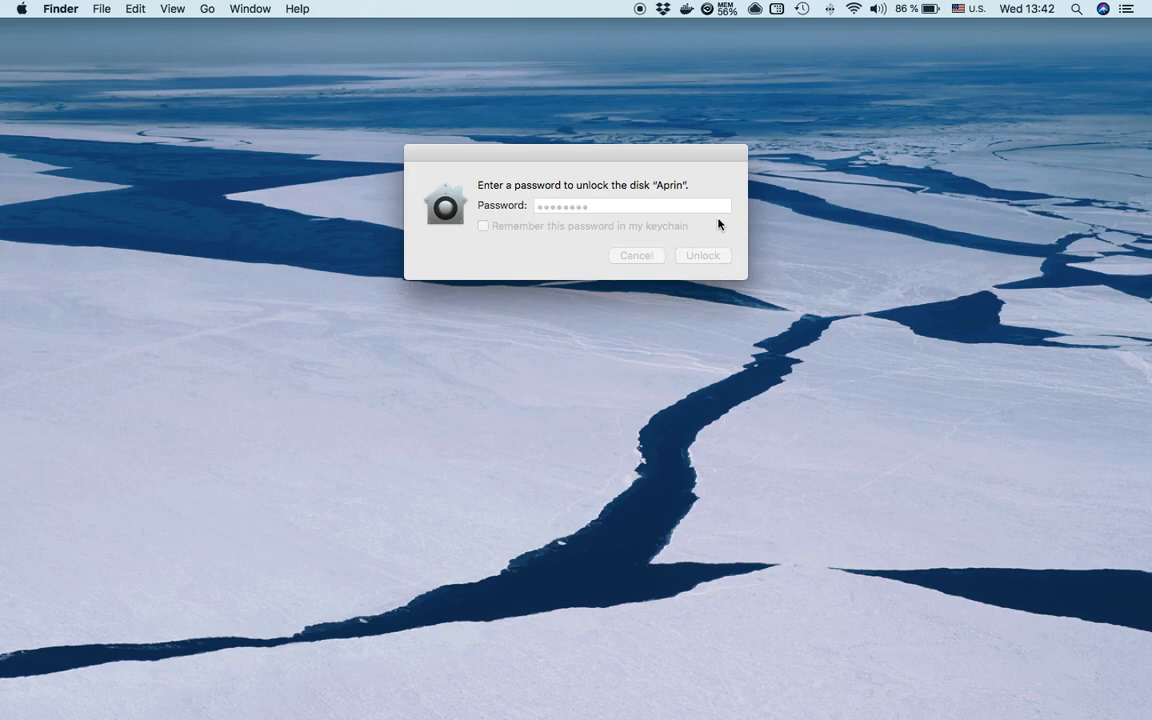
- Reopen Disk Utility from Spotlight by searching 'disk'
{"action": "key", "text": "super+space"}
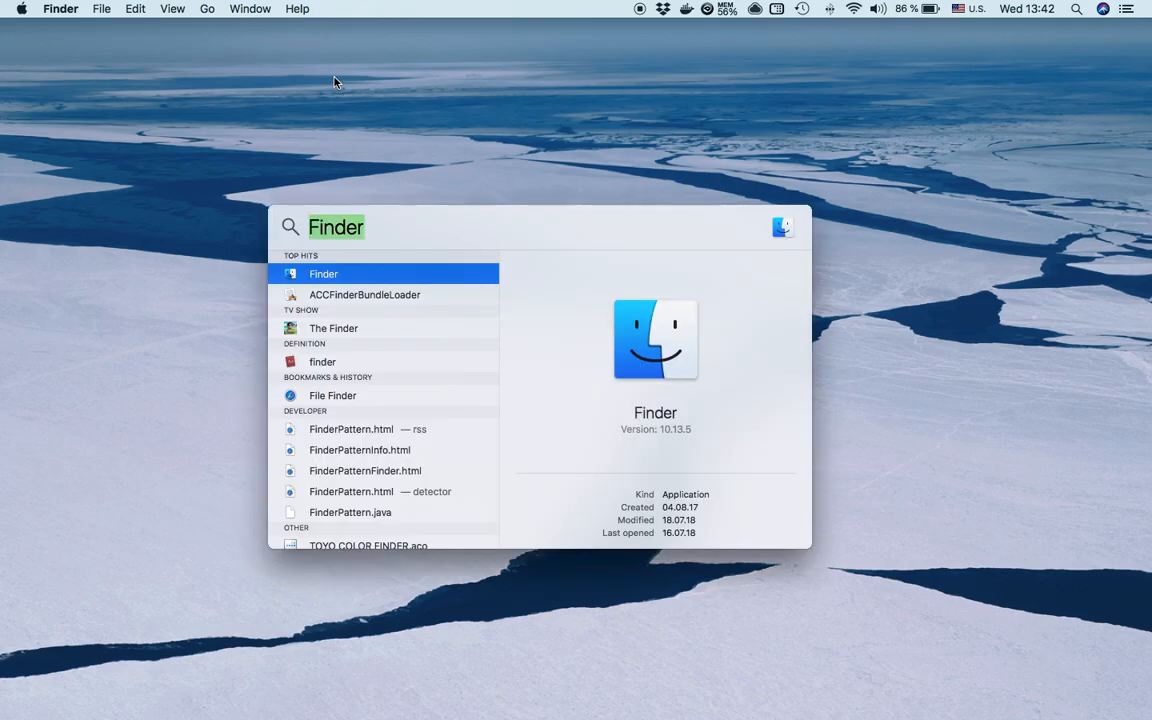
{"action": "type", "text": "q"}
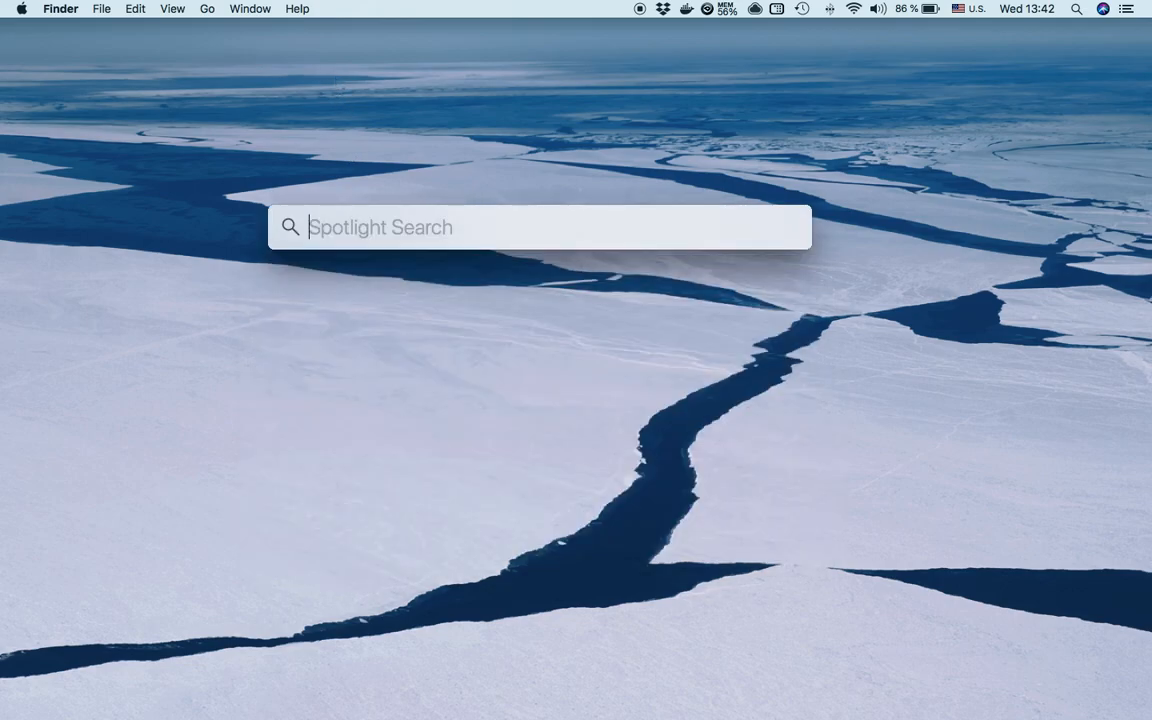
{"action": "type", "text": "disk"}
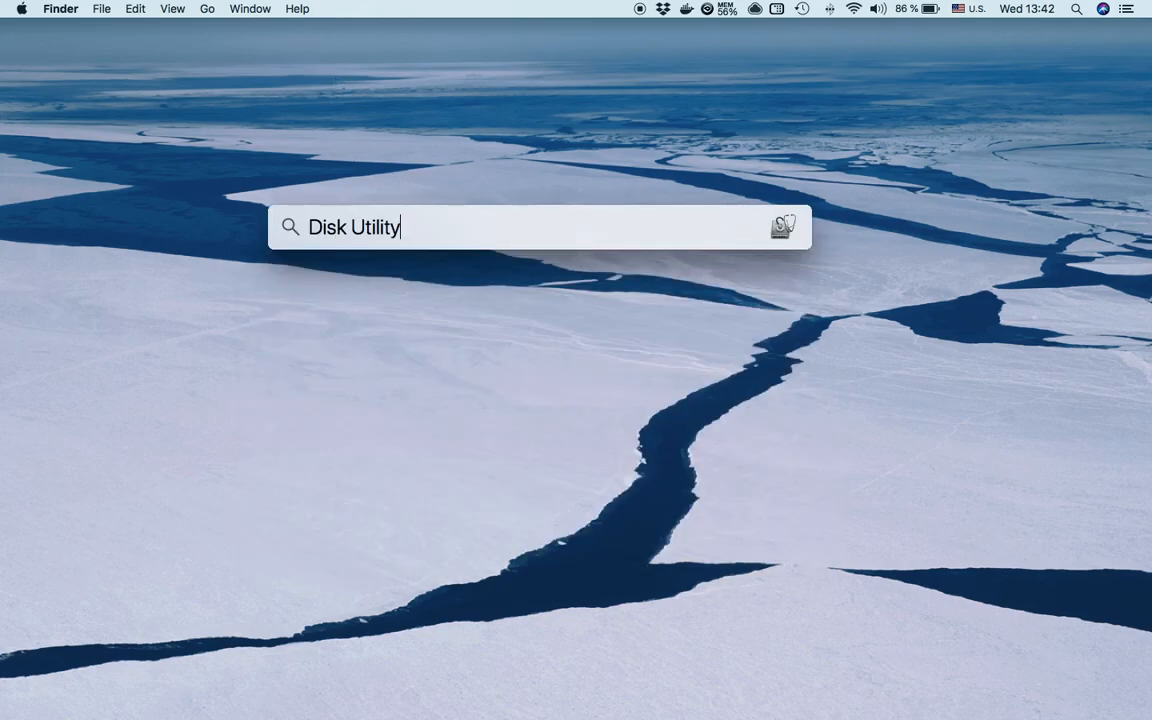
{"action": "key", "text": "Return"}
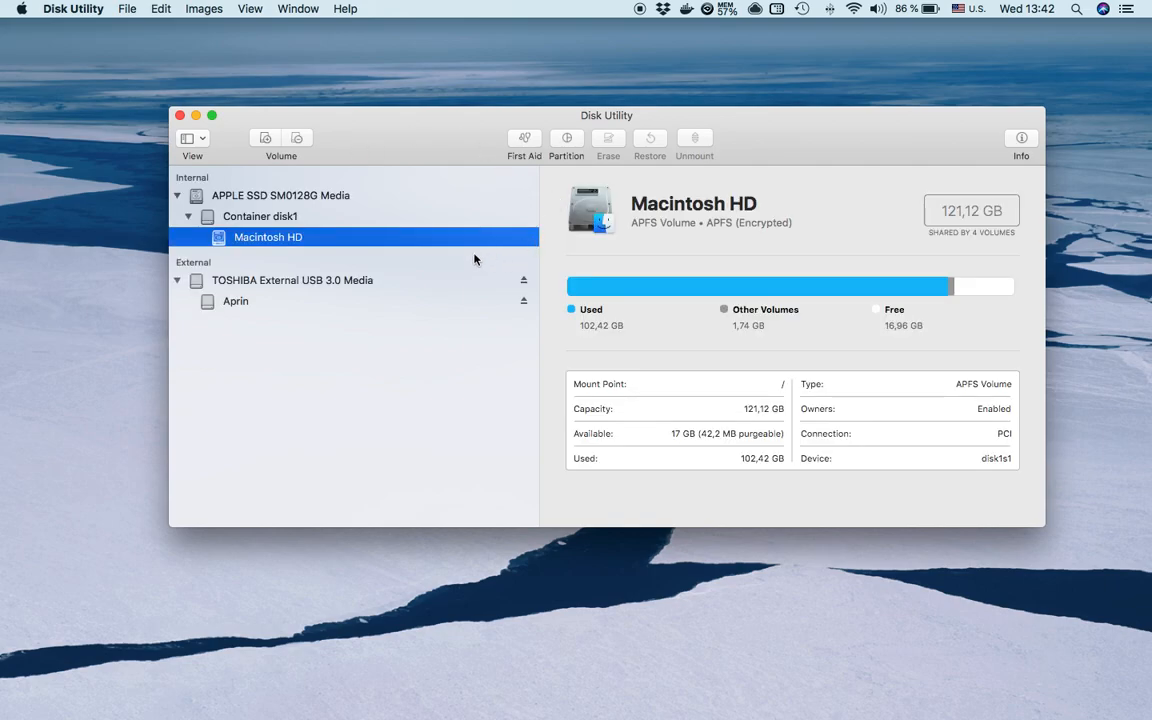
- Set Aprin to 500 GB as encrypted Mac OS Extended, dismissing the password sheet
{"action": "left_click", "coordinate": [419, 279]}
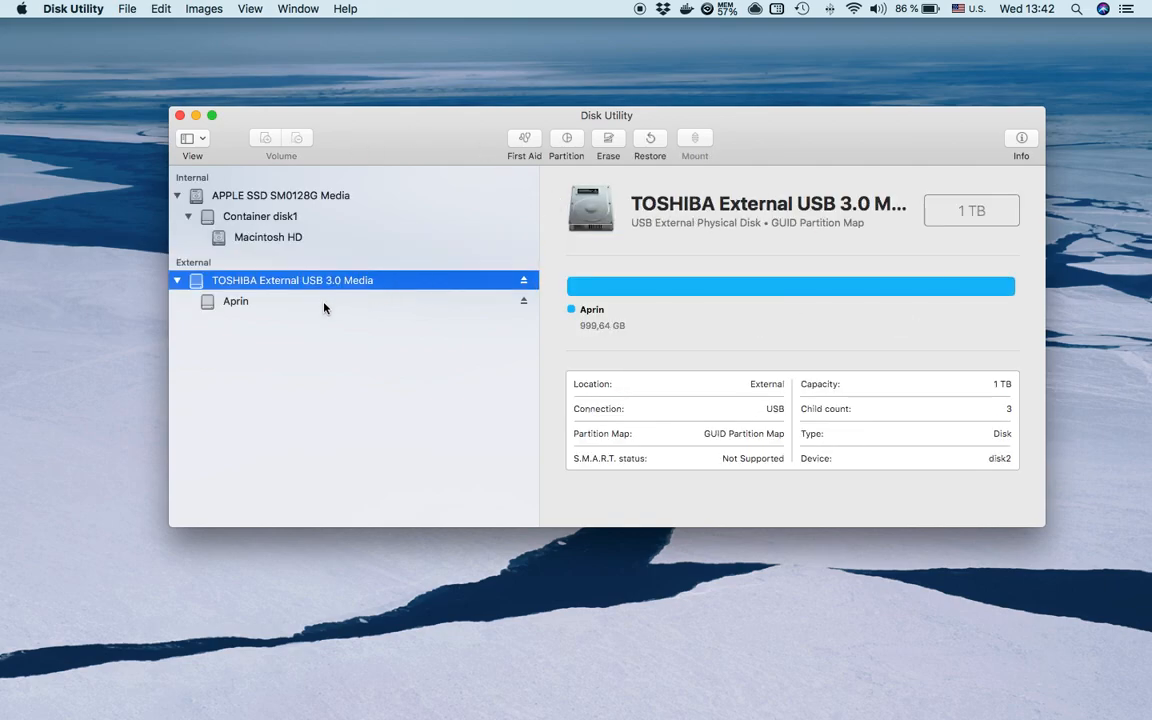
{"action": "left_click", "coordinate": [566, 140]}
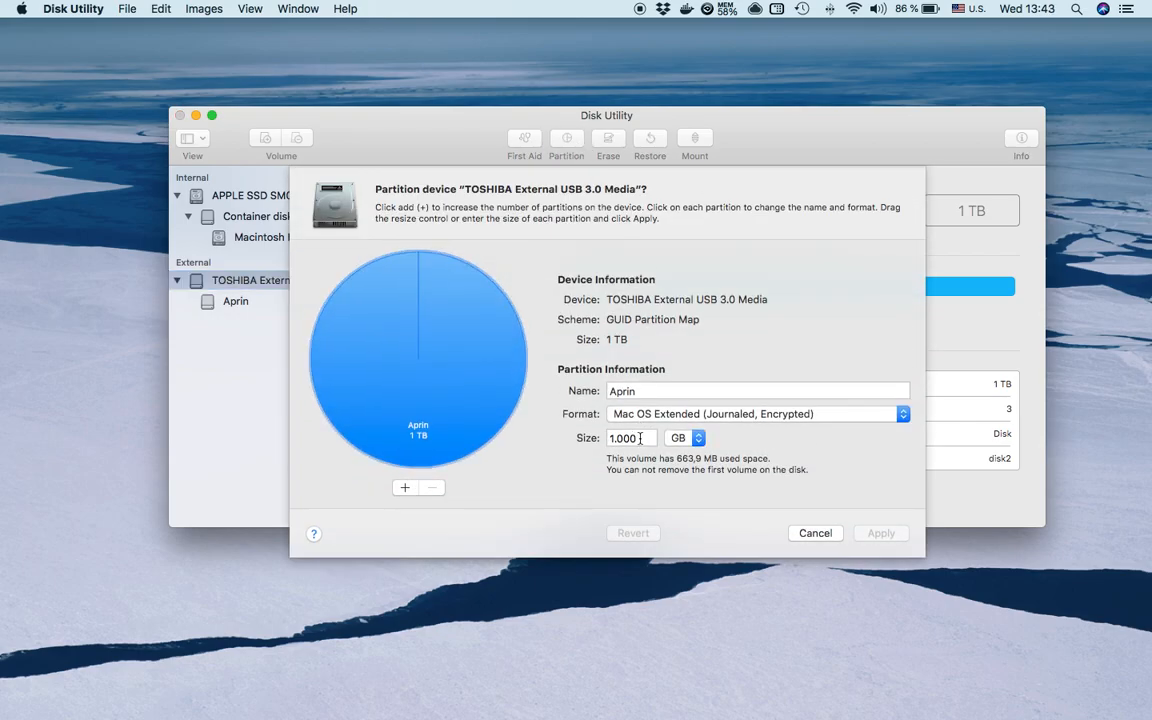
{"action": "double_click", "coordinate": [640, 438]}
{"action": "type", "text": "500"}
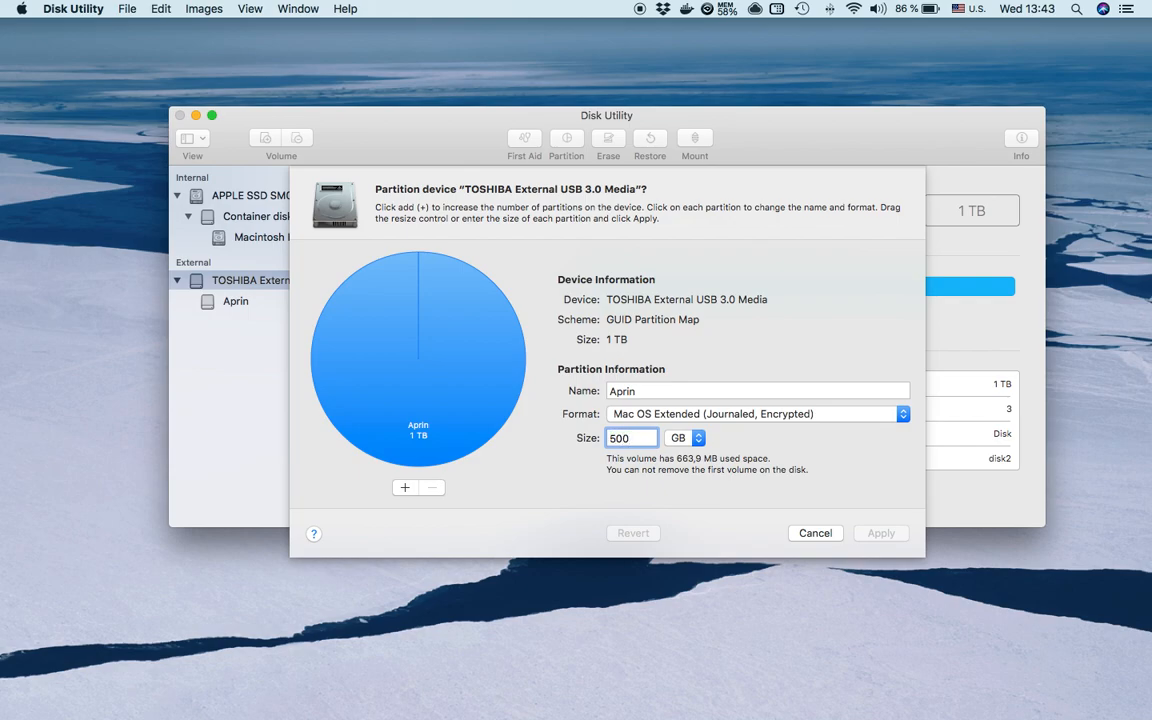
{"action": "left_click", "coordinate": [686, 415]}
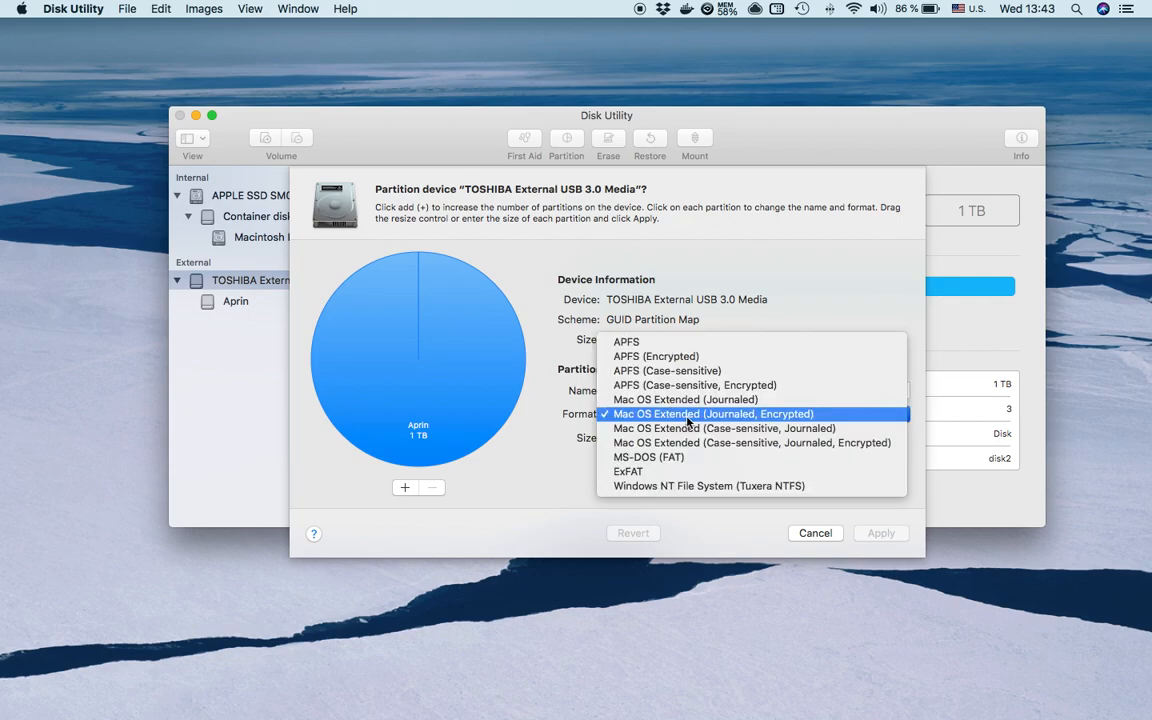
{"action": "left_click", "coordinate": [686, 414]}
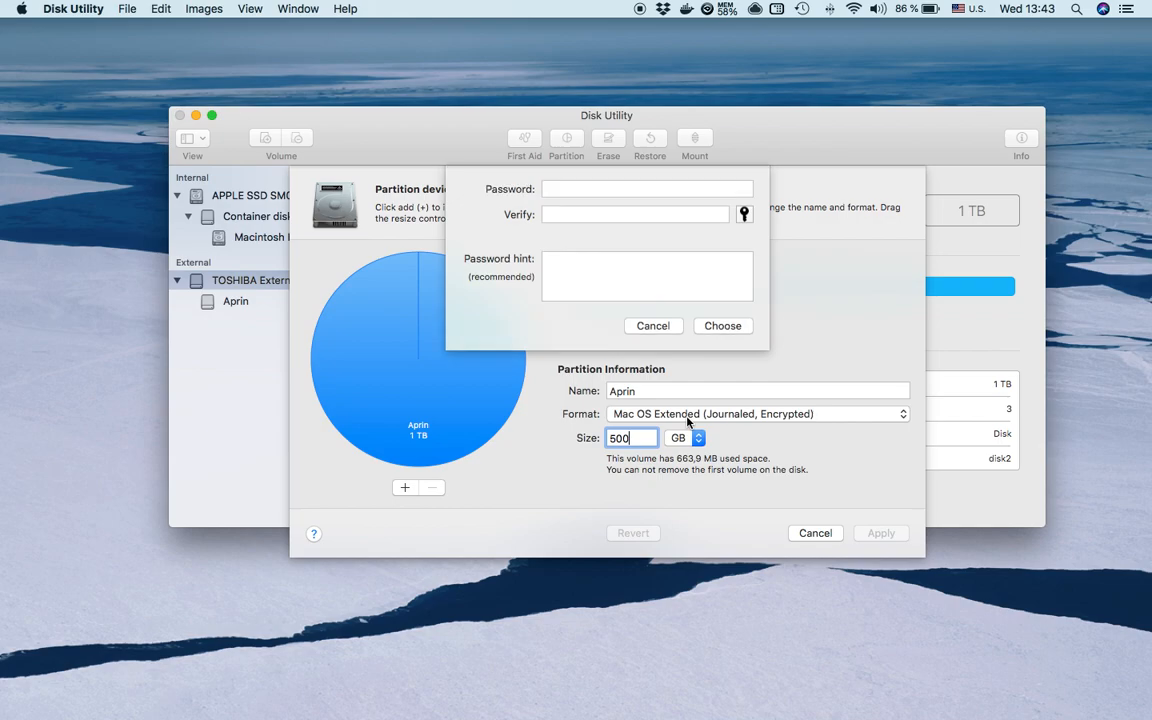
{"action": "left_click", "coordinate": [656, 327]}
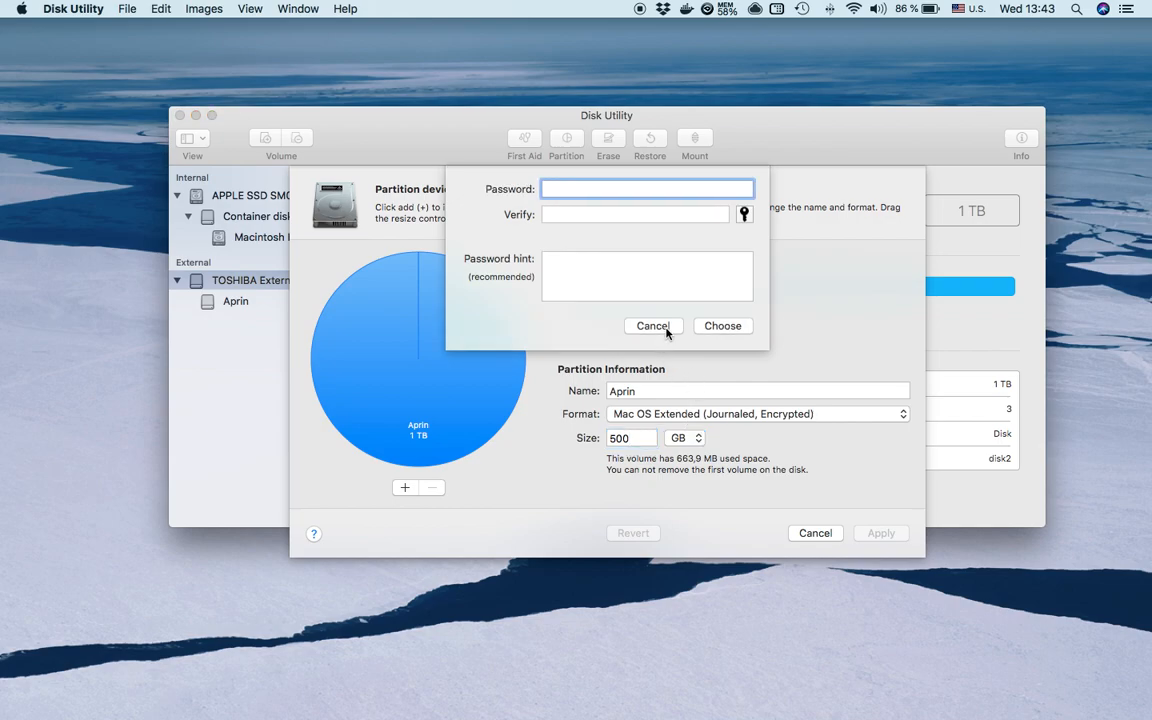
- Add a second 500 GB partition to the Toshiba drive
{"action": "left_click", "coordinate": [406, 489]}
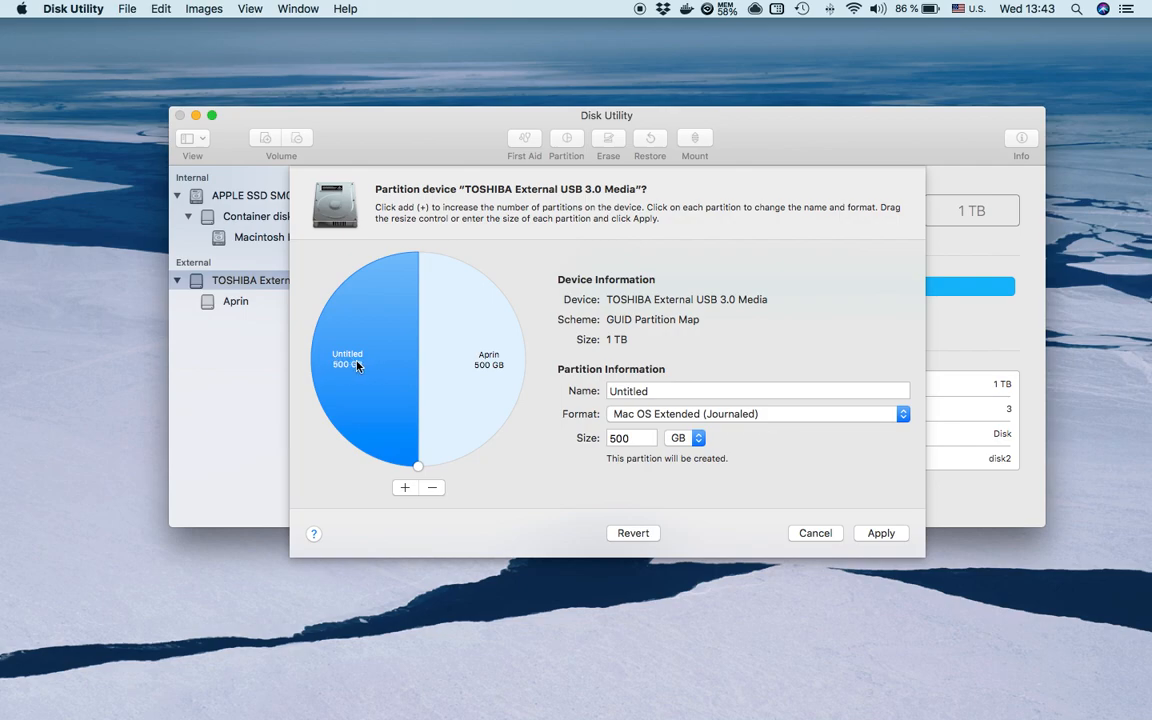
- Rename the new 500 GB partition from Untitled to 'Private'
{"action": "double_click", "coordinate": [648, 389]}
{"action": "type", "text": "Privat"}
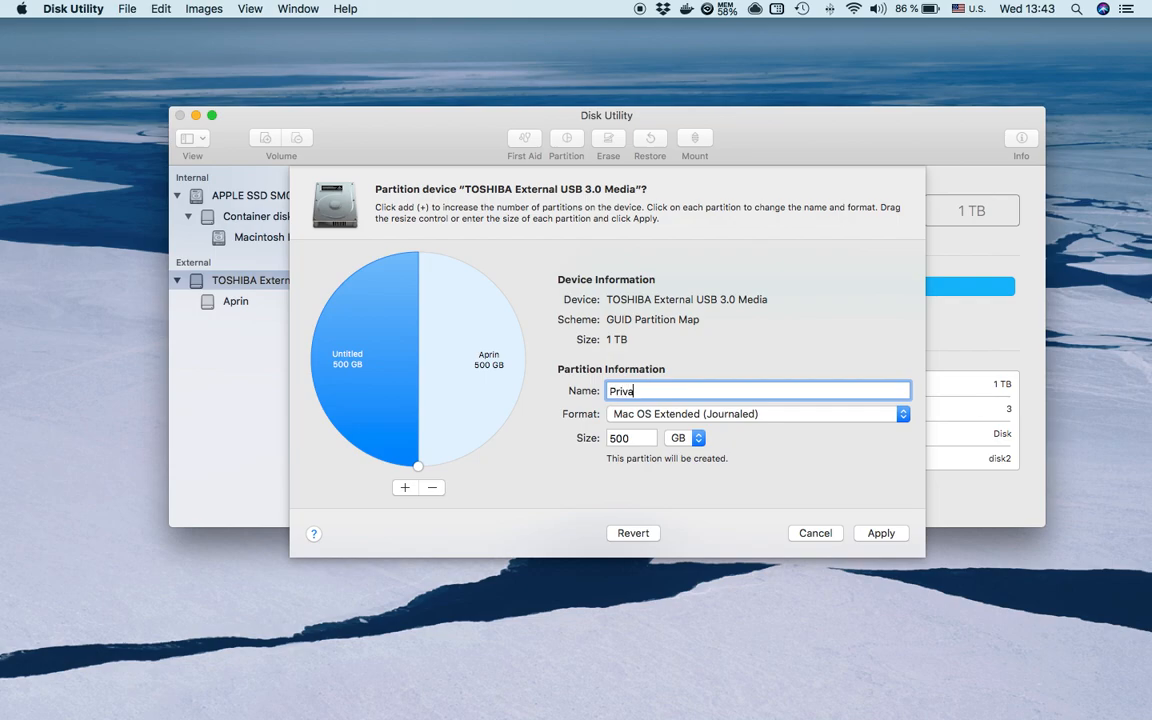
{"action": "type", "text": "e"}
- Make Private encrypted Mac OS Extended and enter the password twice, retyping a mistyped confirmation
{"action": "left_click", "coordinate": [811, 412]}
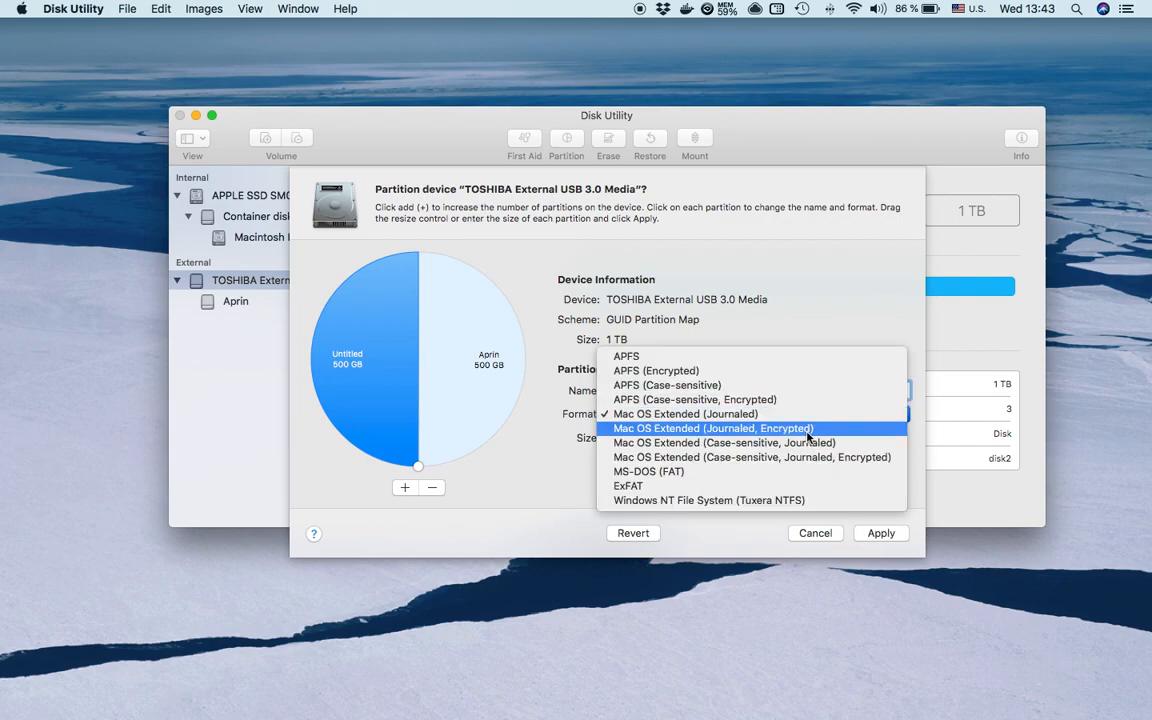
{"action": "left_click", "coordinate": [812, 428]}
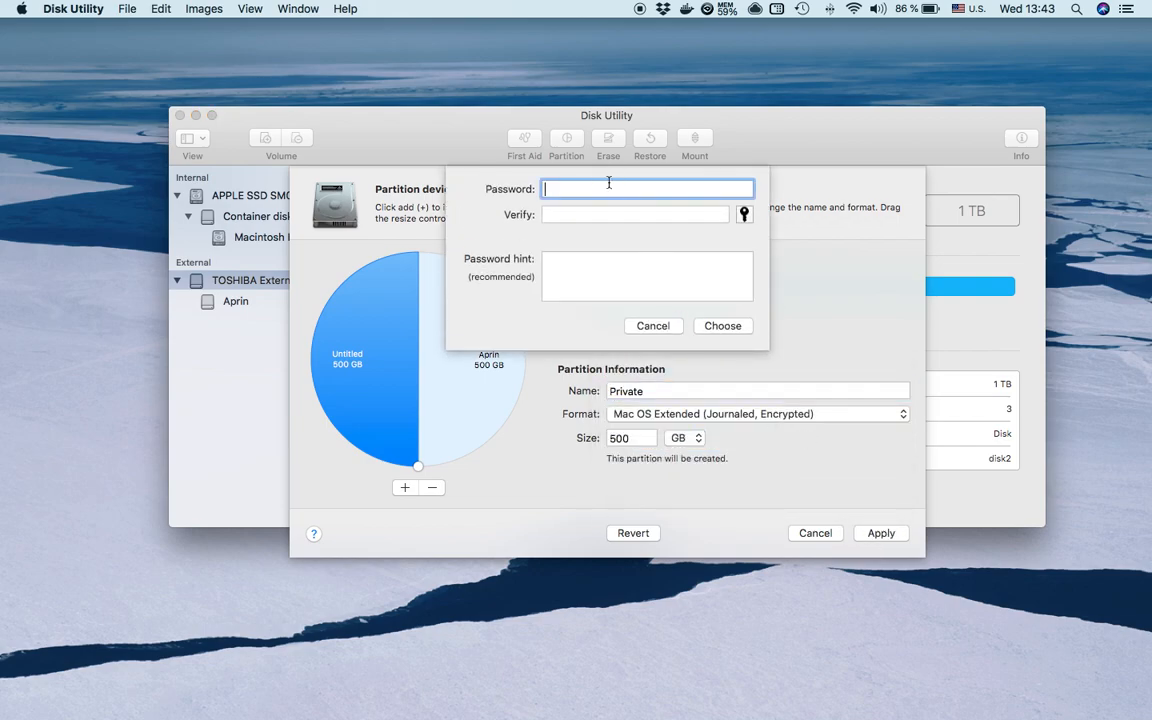
{"action": "key", "text": "Tab"}
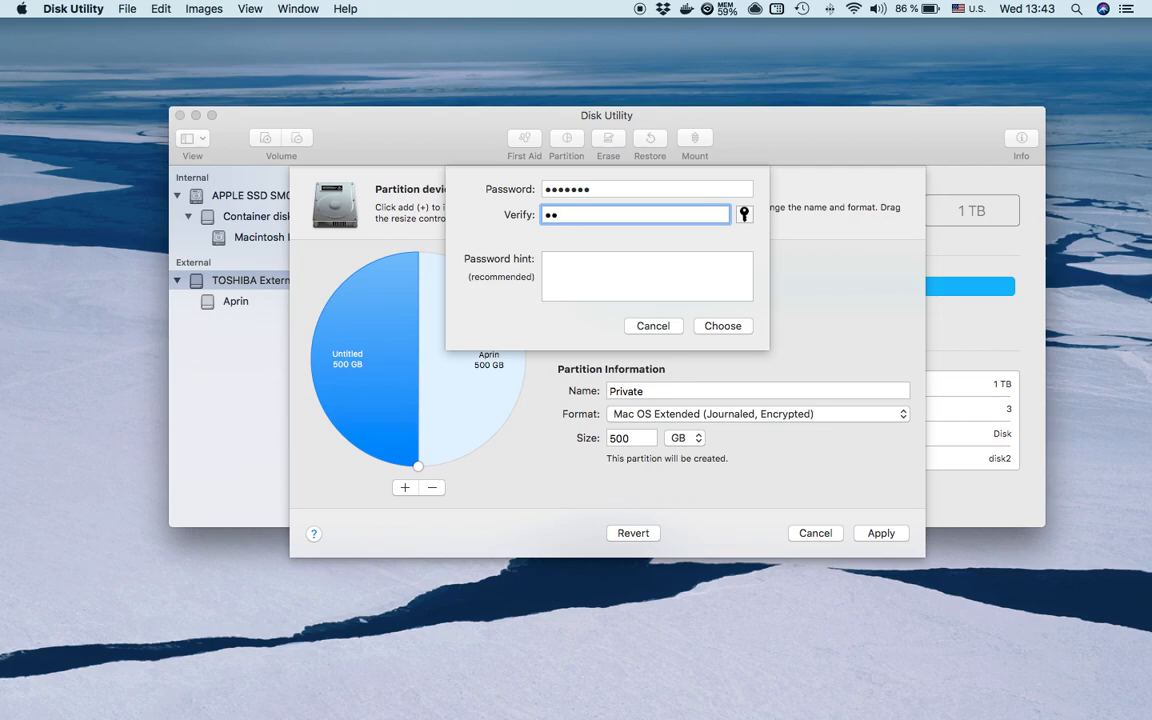
{"action": "key", "text": "shift+Tab"}
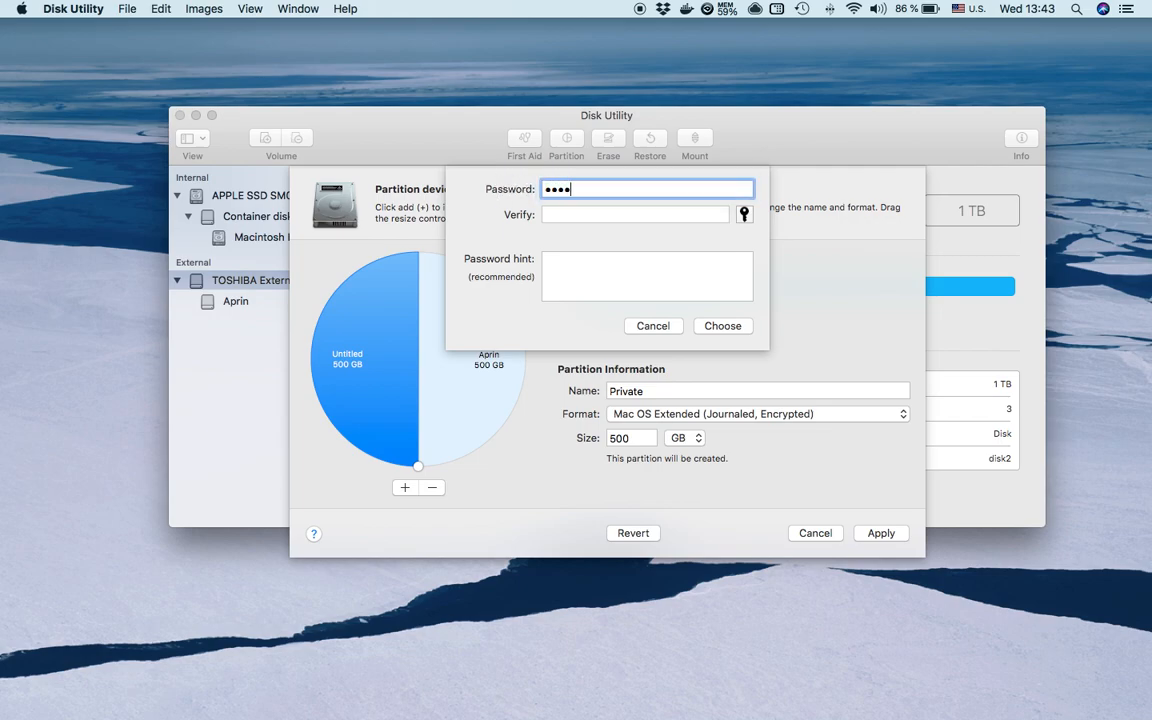
{"action": "key", "text": "Tab"}
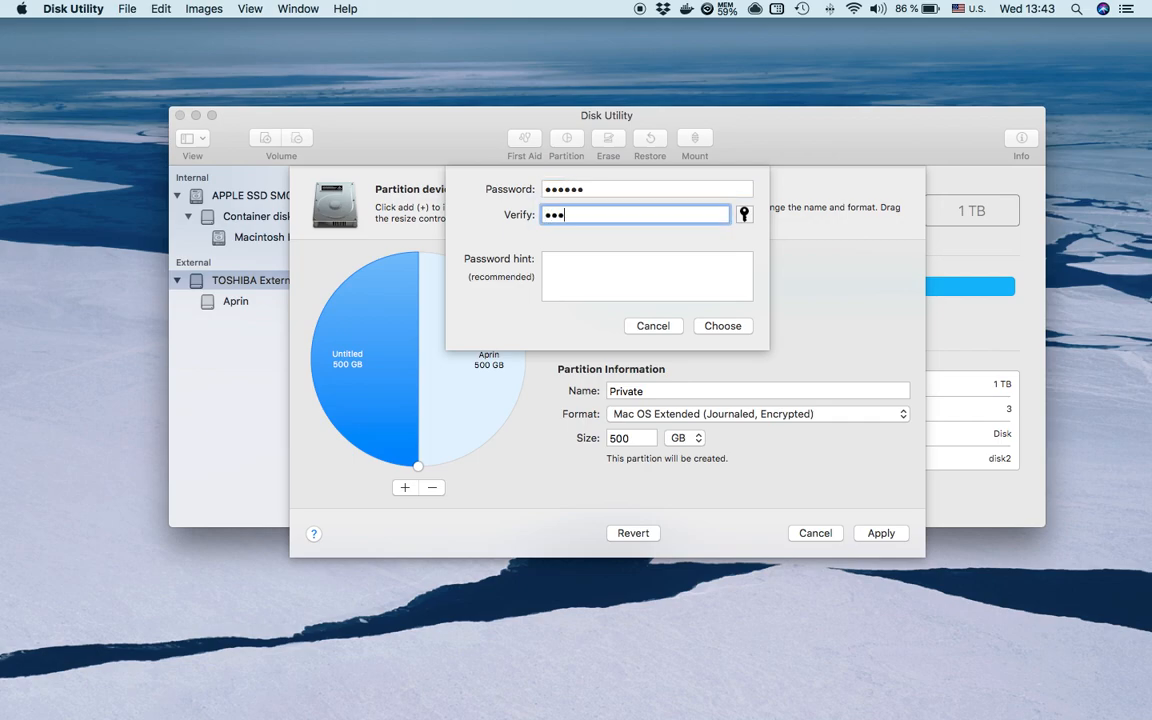
- Add the hint 'U know man ! Really old', accept it and apply the partition plan
{"action": "left_click", "coordinate": [657, 268]}
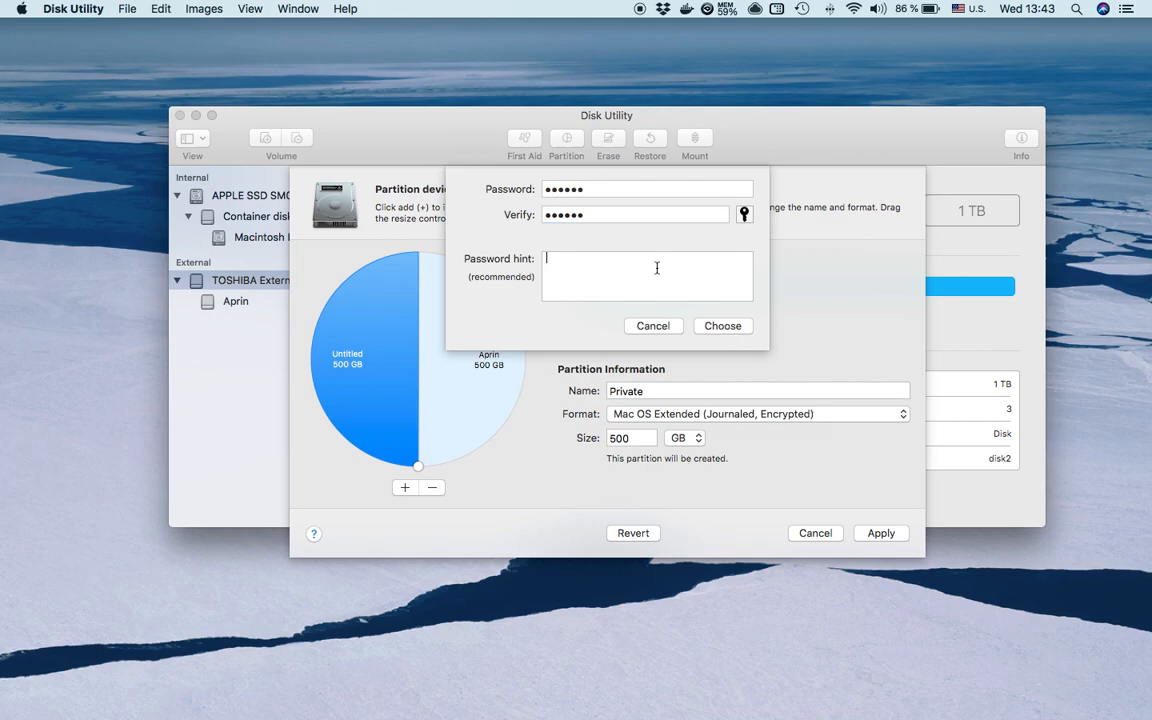
{"action": "type", "text": "U know"}
{"action": "type", "text": " man !"}
{"action": "type", "text": " Rea"}
{"action": "type", "text": "lly old "}
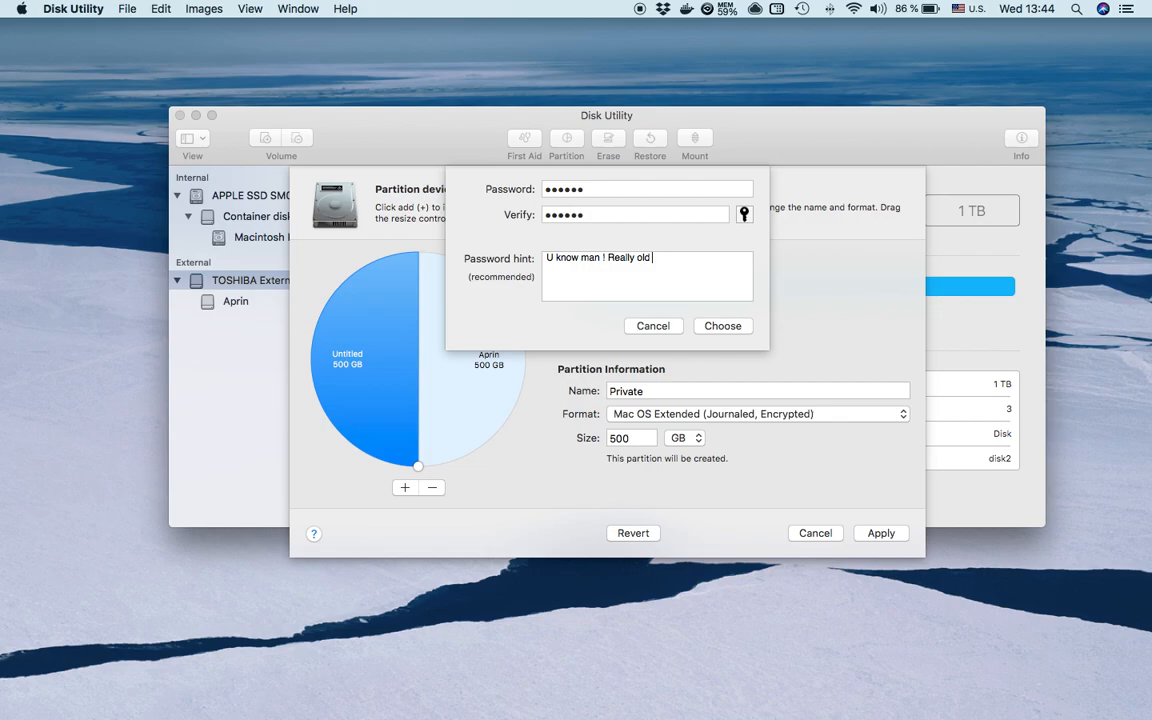
{"action": "type", "text": "one"}
{"action": "left_click", "coordinate": [750, 327]}
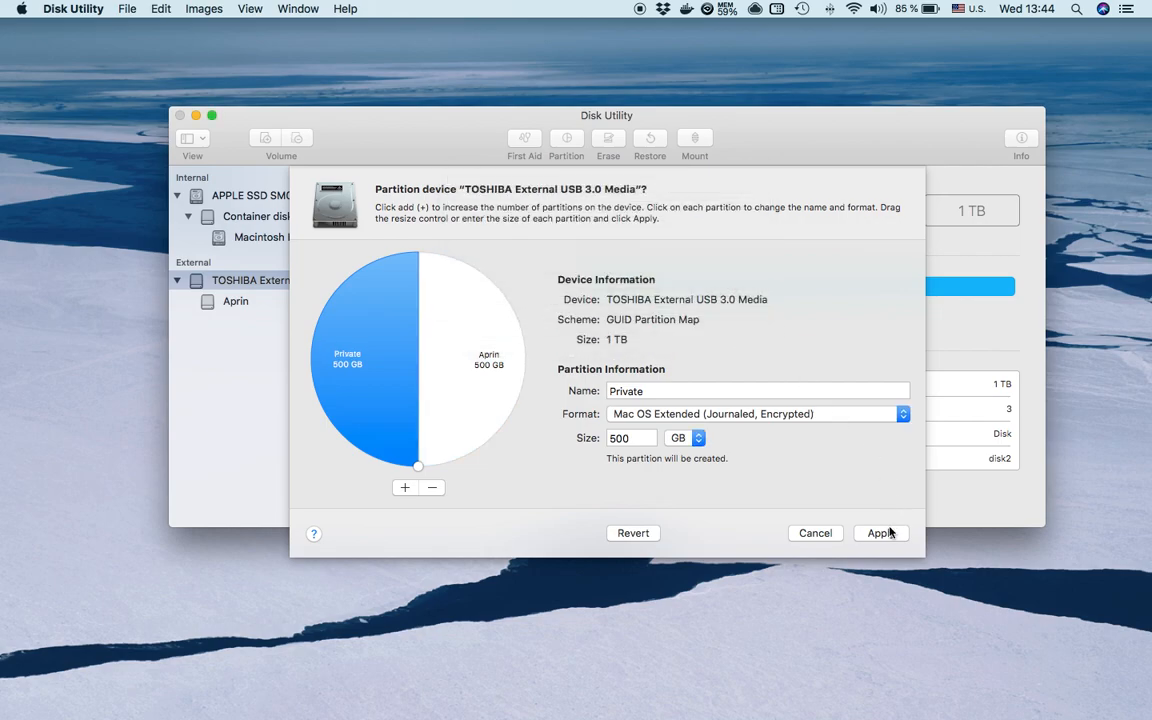
{"action": "left_click", "coordinate": [881, 533]}
- Confirm the repartitioning and watch the detailed log until the operation succeeds
{"action": "left_click", "coordinate": [727, 352]}
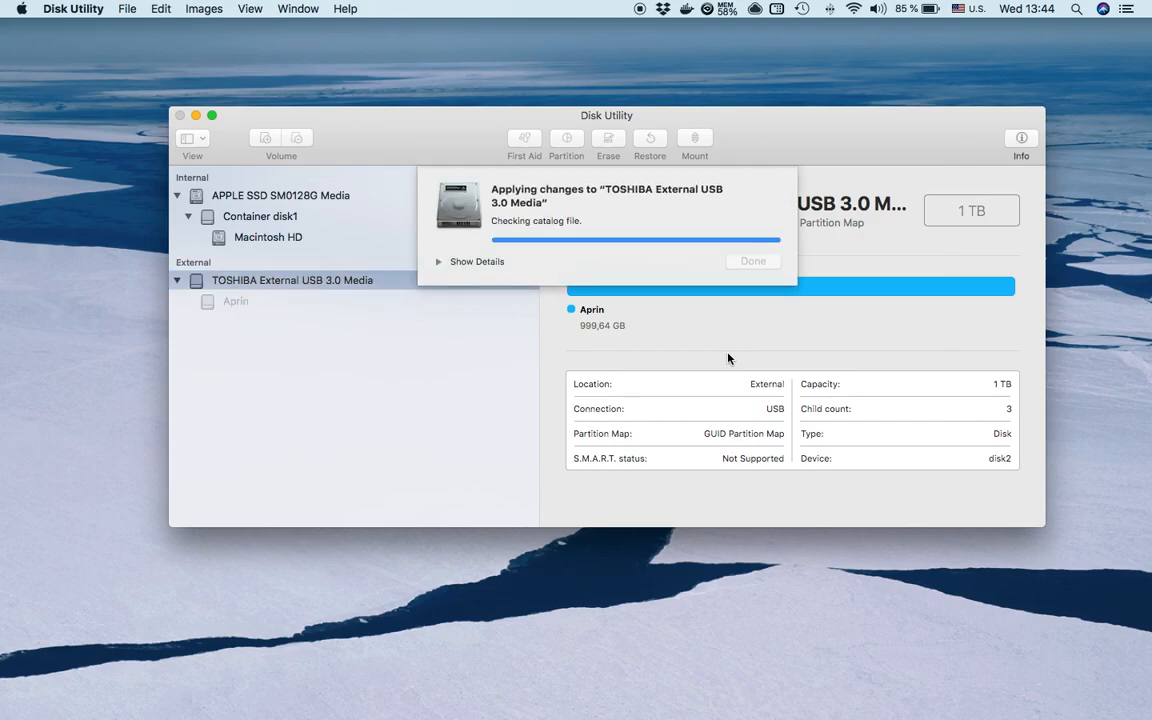
{"action": "left_click", "coordinate": [440, 261]}
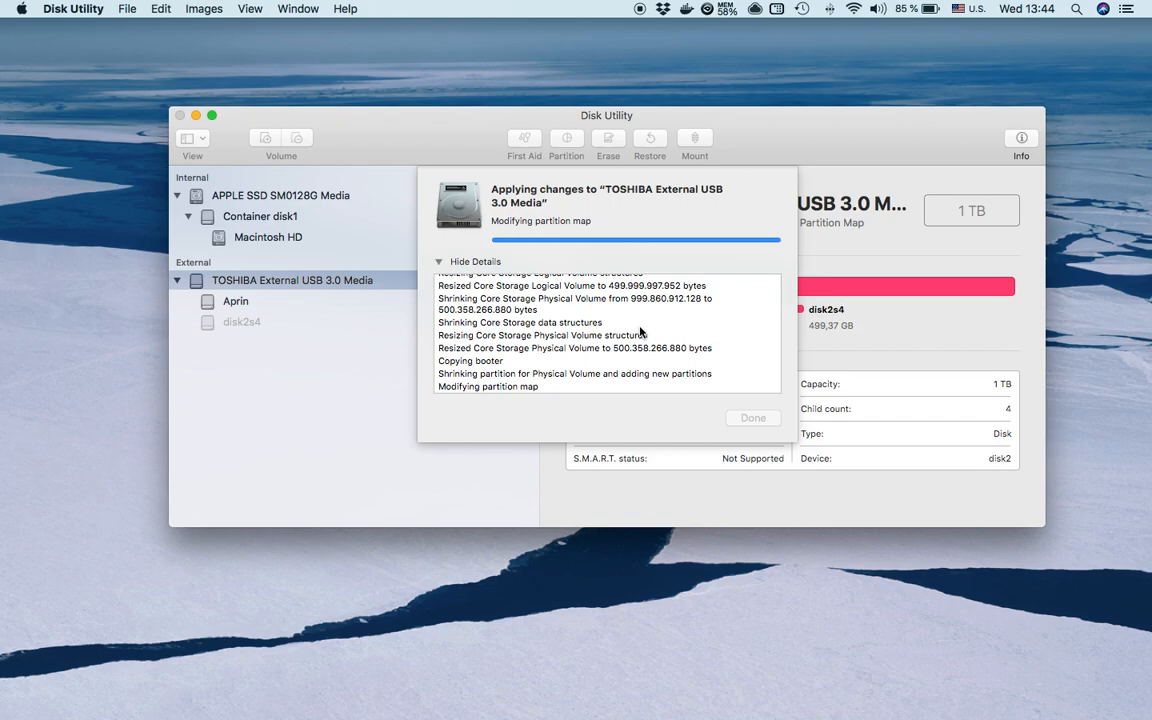
{"action": "scroll", "coordinate": [658, 355], "scroll_direction": "up", "scroll_amount": 5}
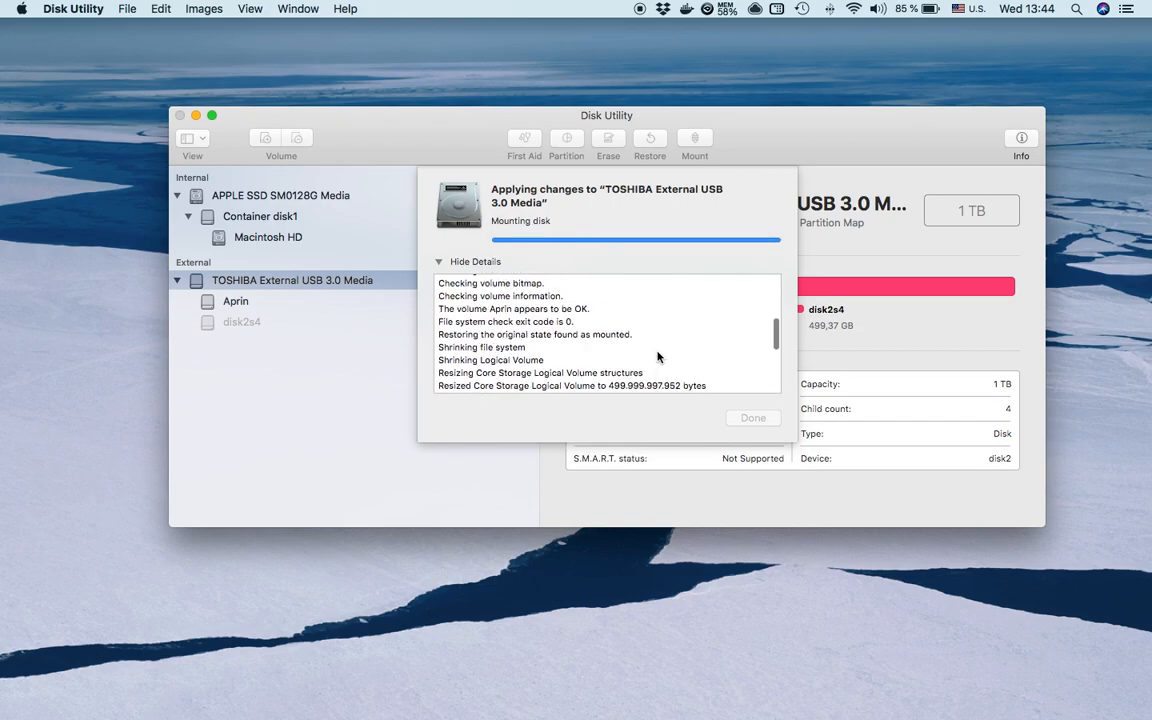
{"action": "scroll", "coordinate": [662, 365], "scroll_direction": "down", "scroll_amount": 5}
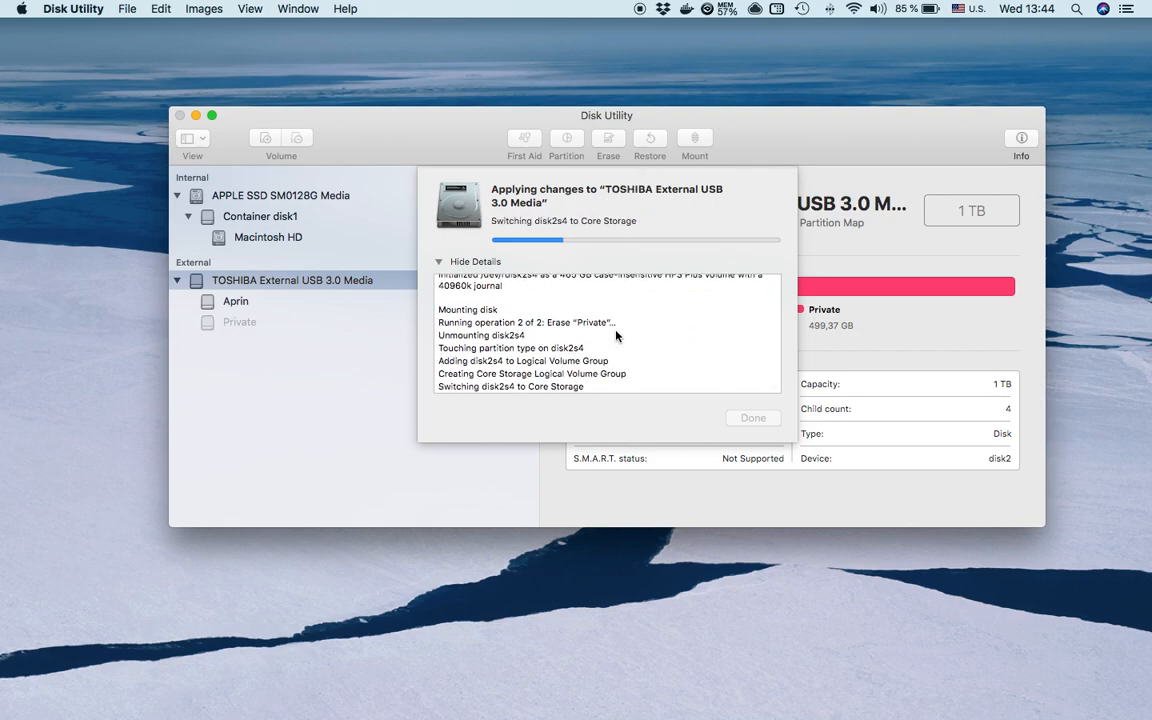
{"action": "left_click", "coordinate": [451, 263]}
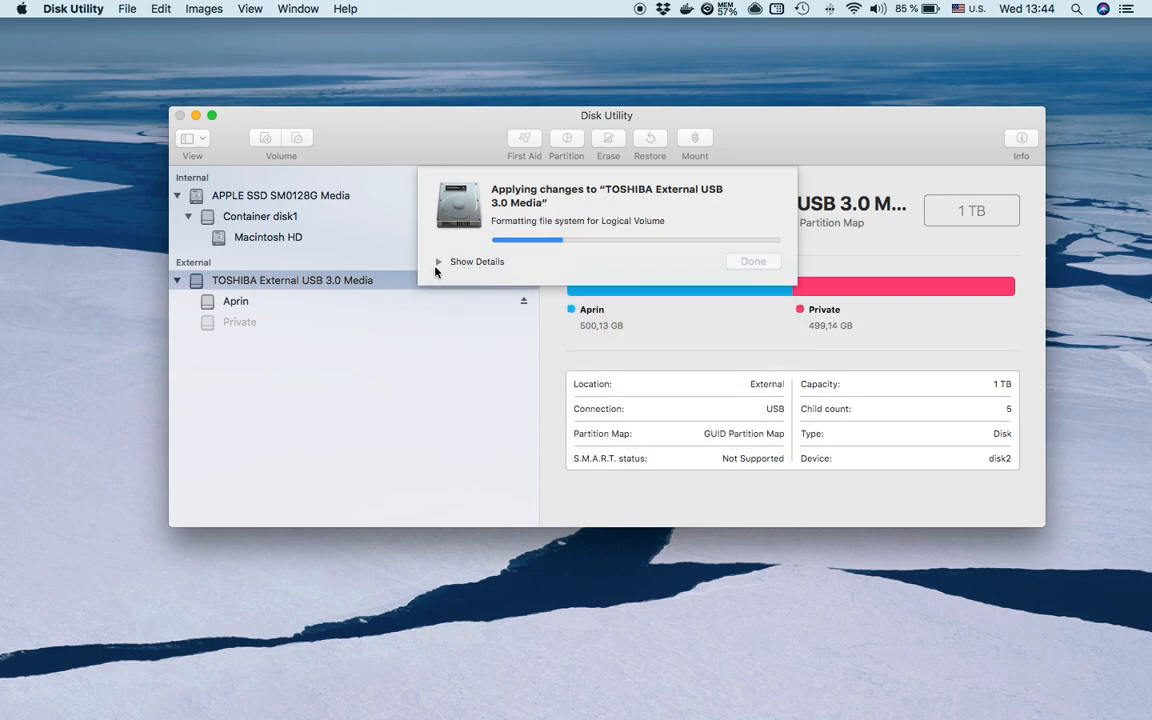
{"action": "left_click", "coordinate": [440, 262]}
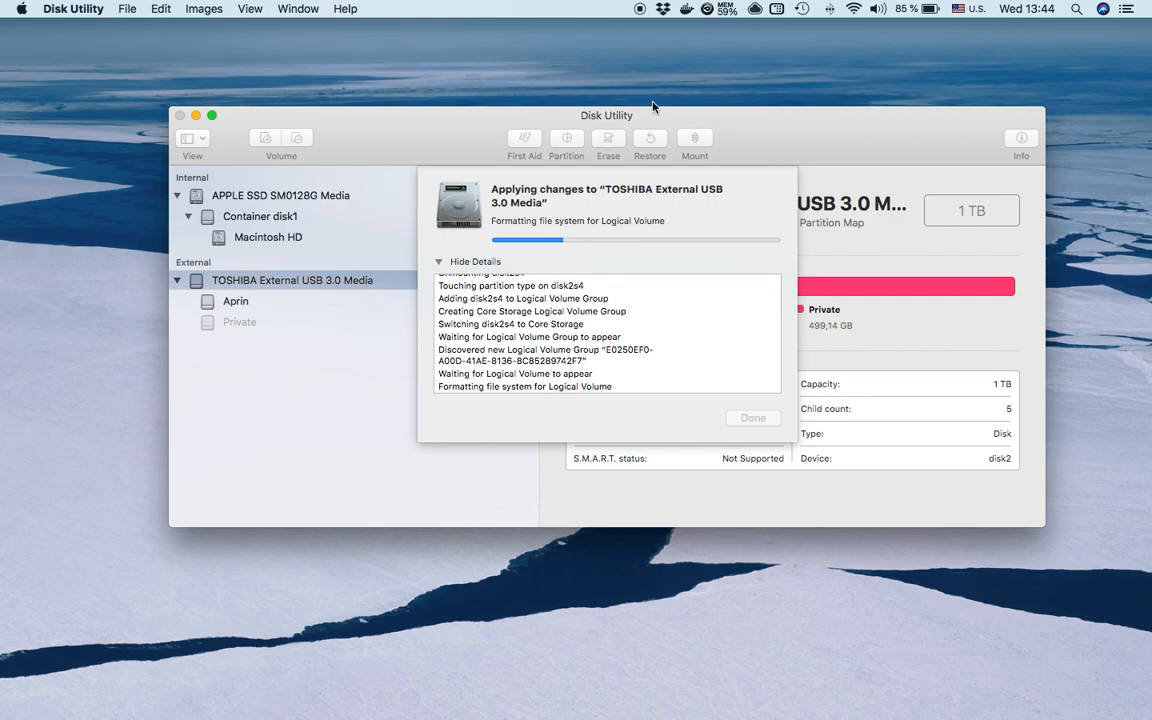
- Quit the Docker app from its menu bar options
{"action": "left_click", "coordinate": [688, 14]}
{"action": "left_click", "coordinate": [760, 278]}
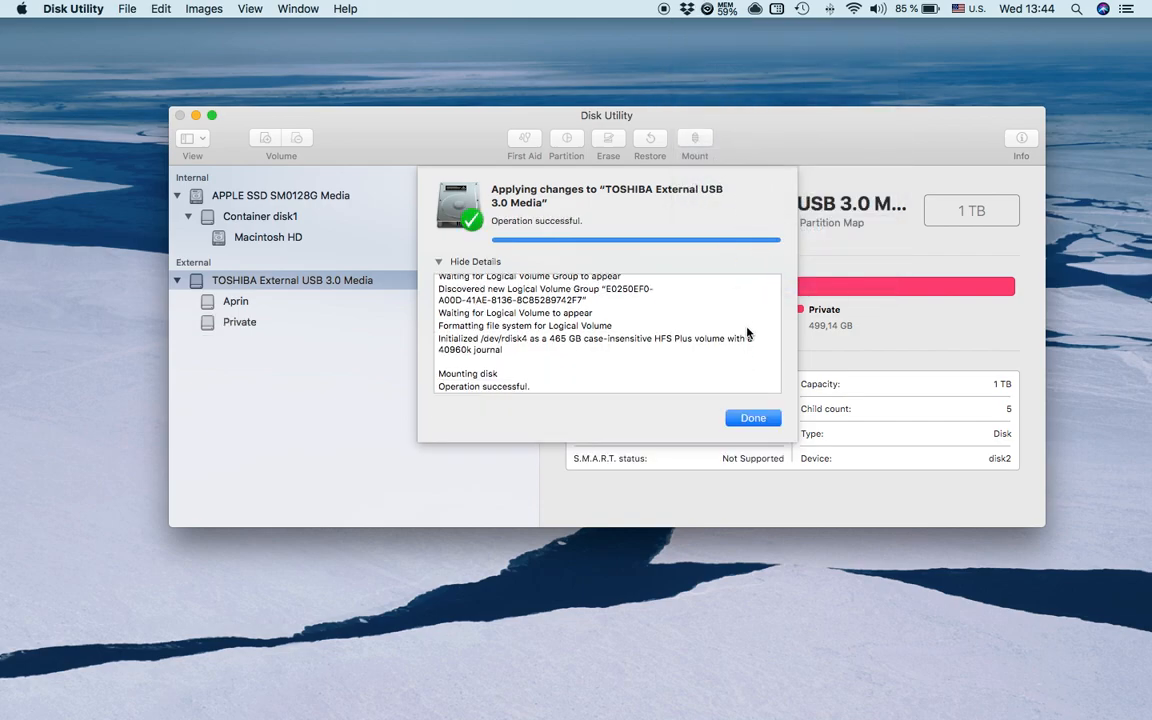
- Dismiss the report and check the Private and Aprin volumes' details
{"action": "left_click", "coordinate": [750, 420]}
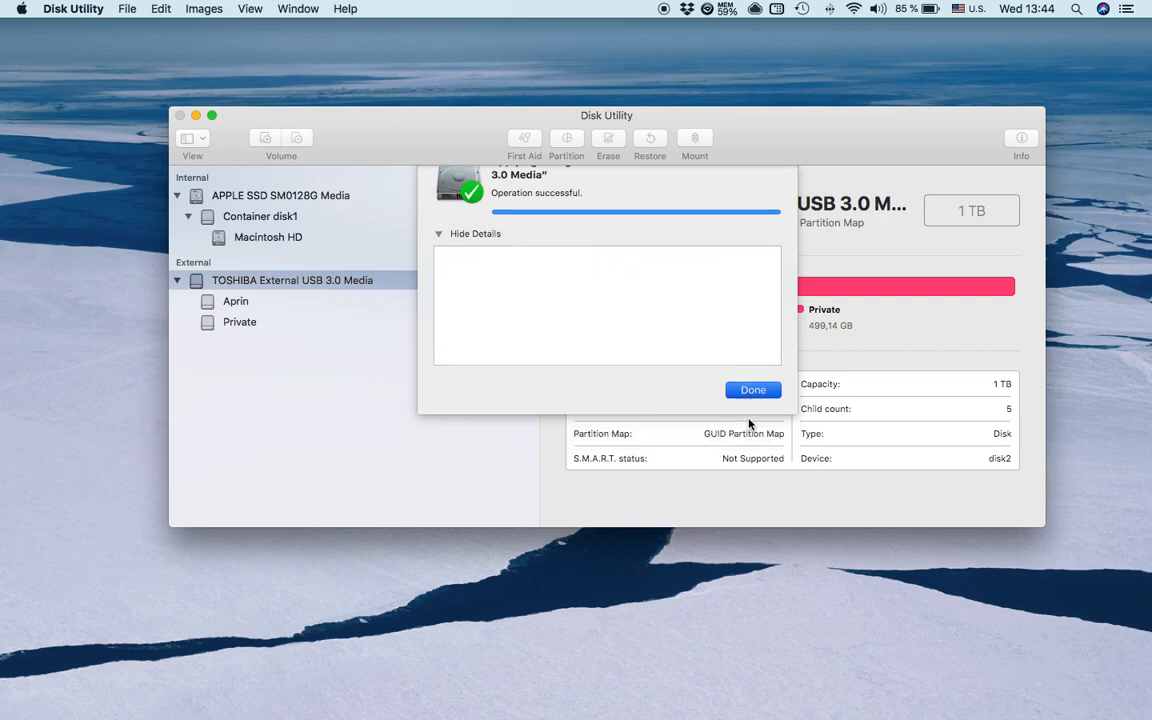
{"action": "left_click", "coordinate": [262, 322]}
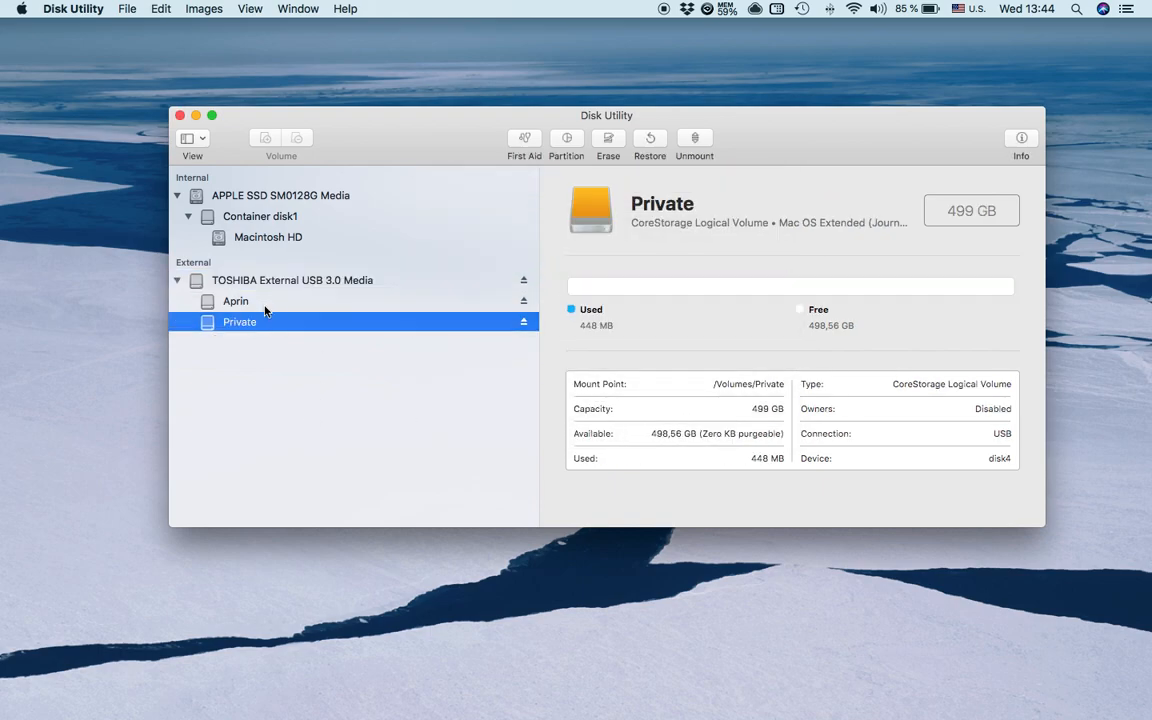
{"action": "left_click", "coordinate": [346, 299]}
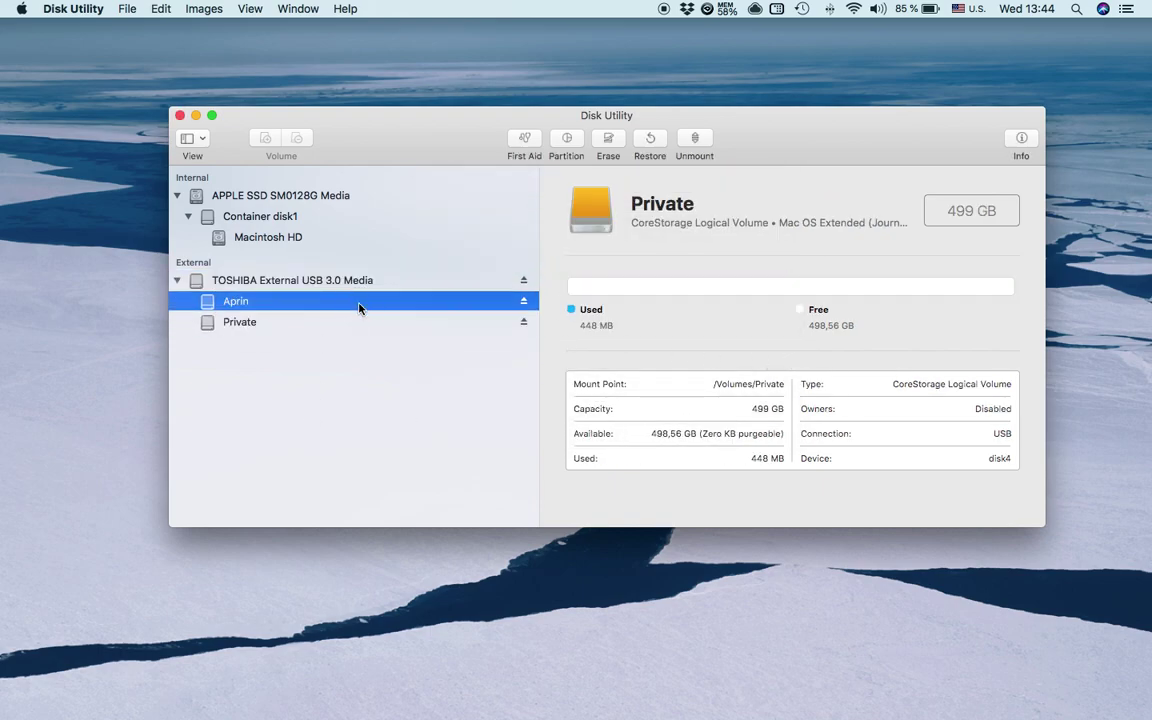
{"action": "left_click", "coordinate": [270, 322]}
- Review the Toshiba drive overview and both volumes, ending on the partition layout
{"action": "left_click", "coordinate": [290, 281]}
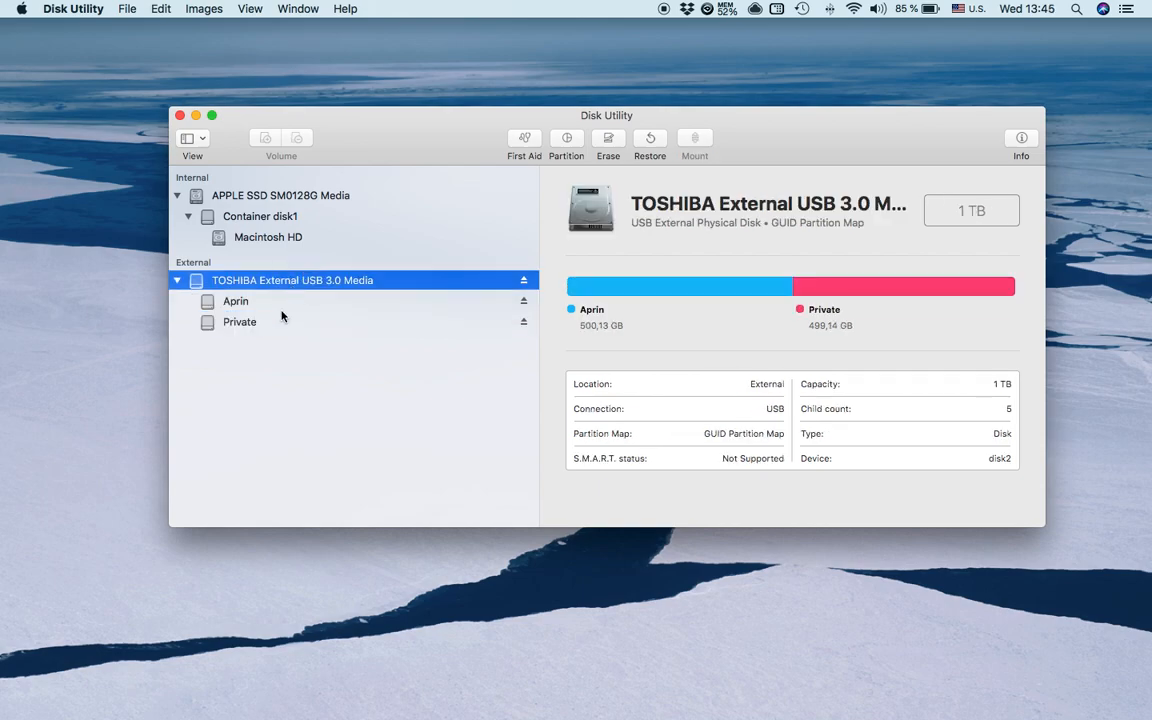
{"action": "left_click", "coordinate": [250, 323]}
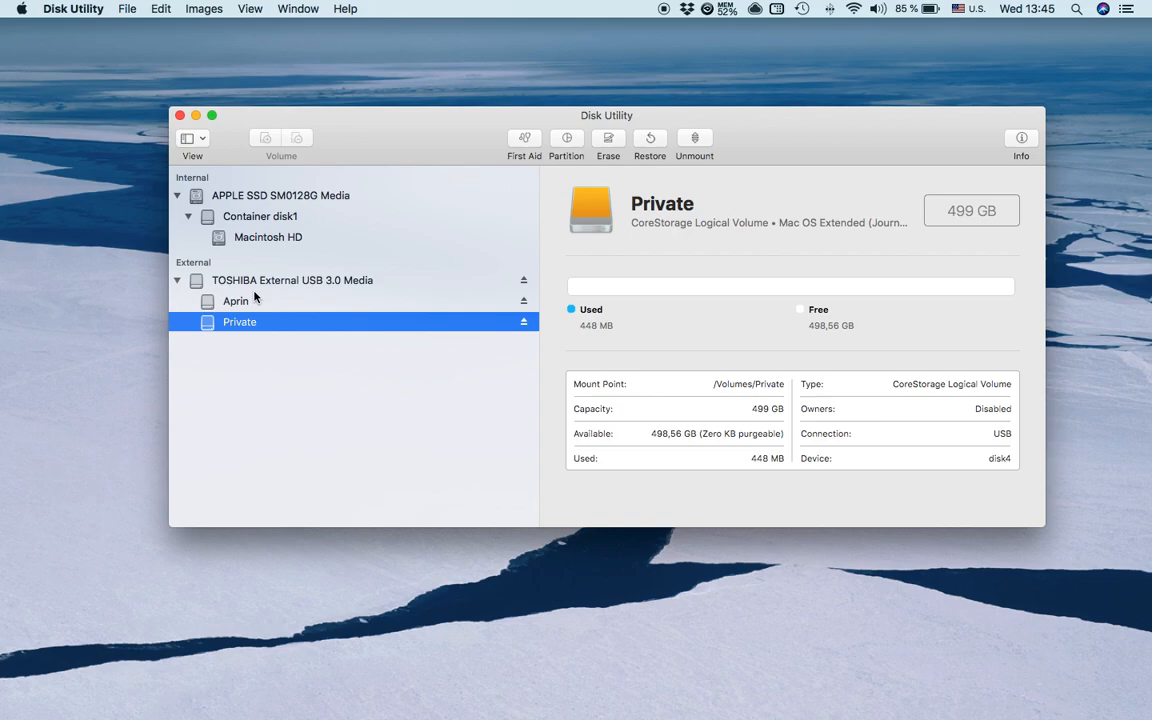
{"action": "left_click", "coordinate": [250, 302]}
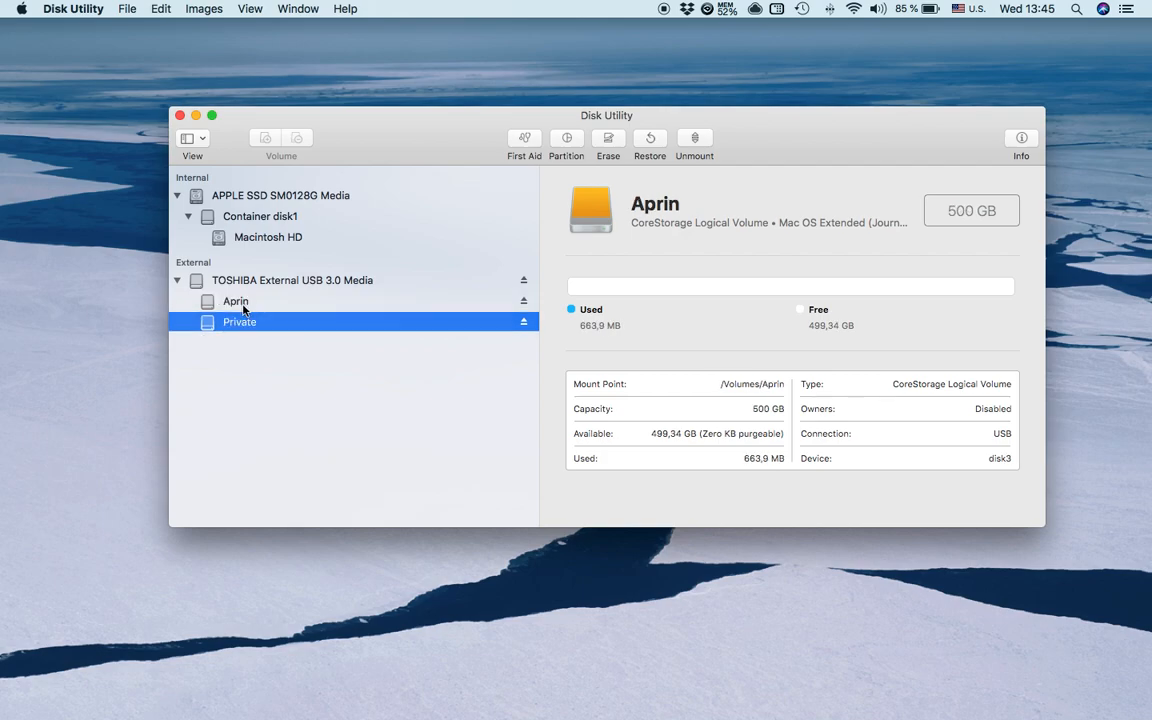
{"action": "left_click", "coordinate": [266, 283]}
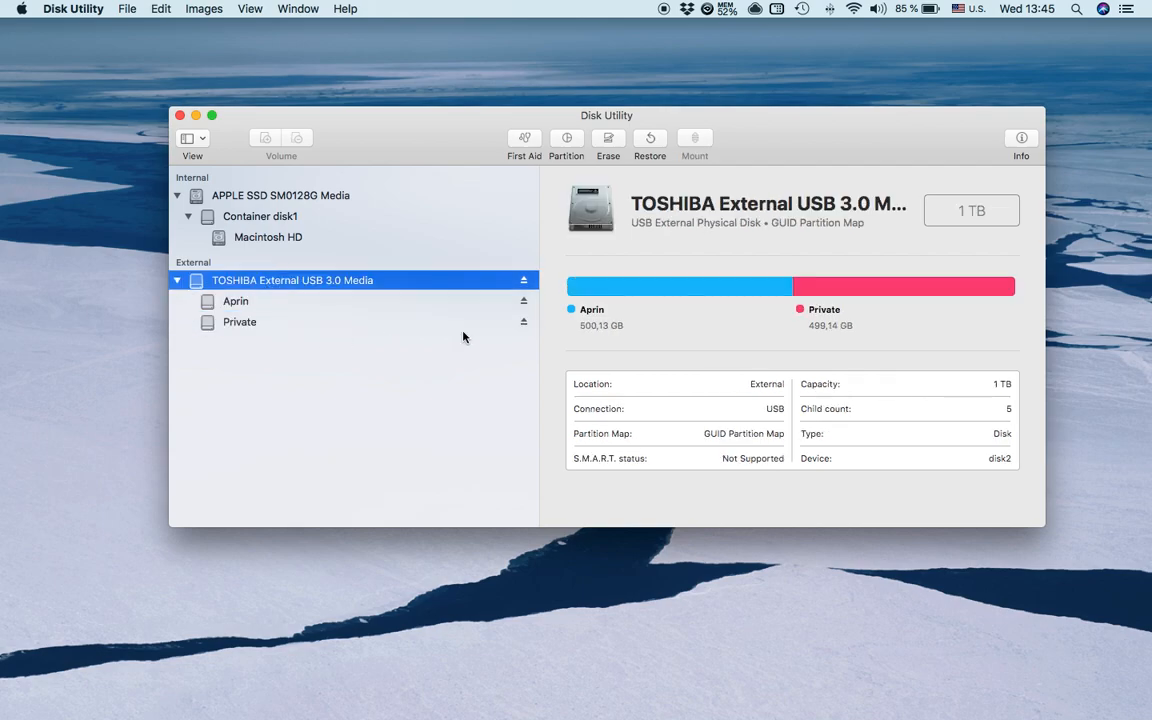